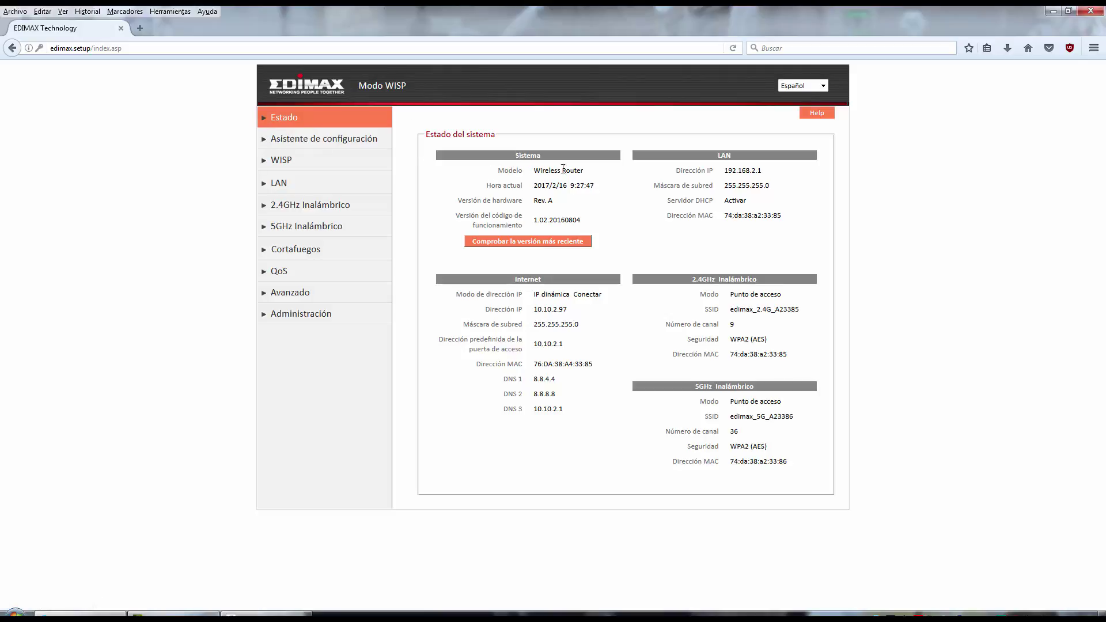
Step: Examine the LAN, Internet, 2.4 GHz and 5 GHz wireless details on the router's system status page
{"action": "triple_click", "coordinate": [789, 217]}
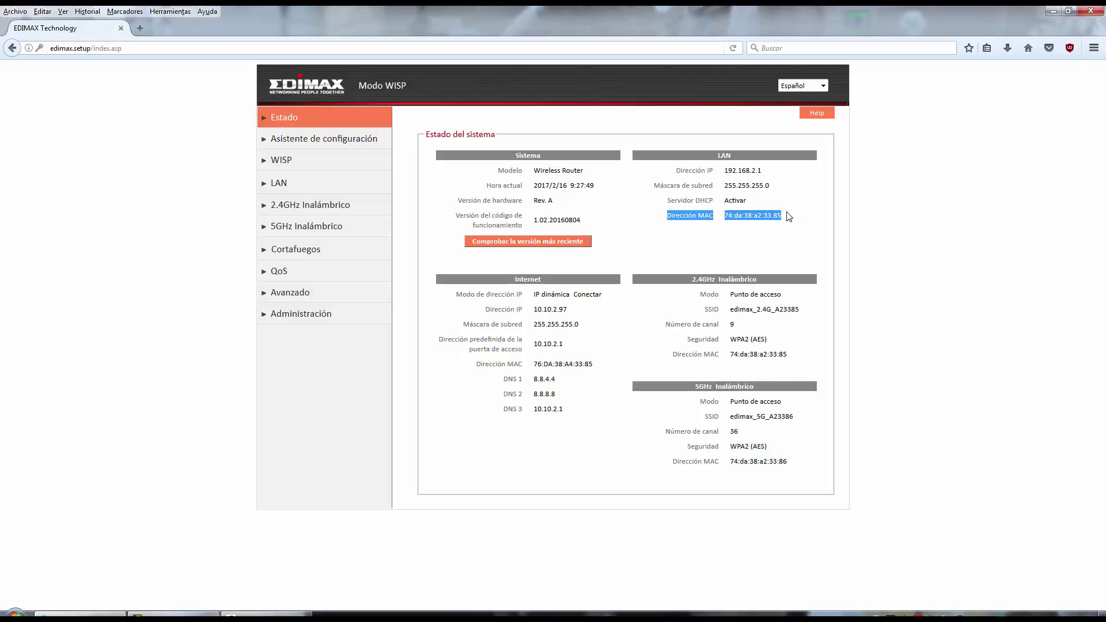
{"action": "left_click", "coordinate": [789, 220]}
{"action": "left_click_drag", "start_coordinate": [677, 169], "coordinate": [762, 171]}
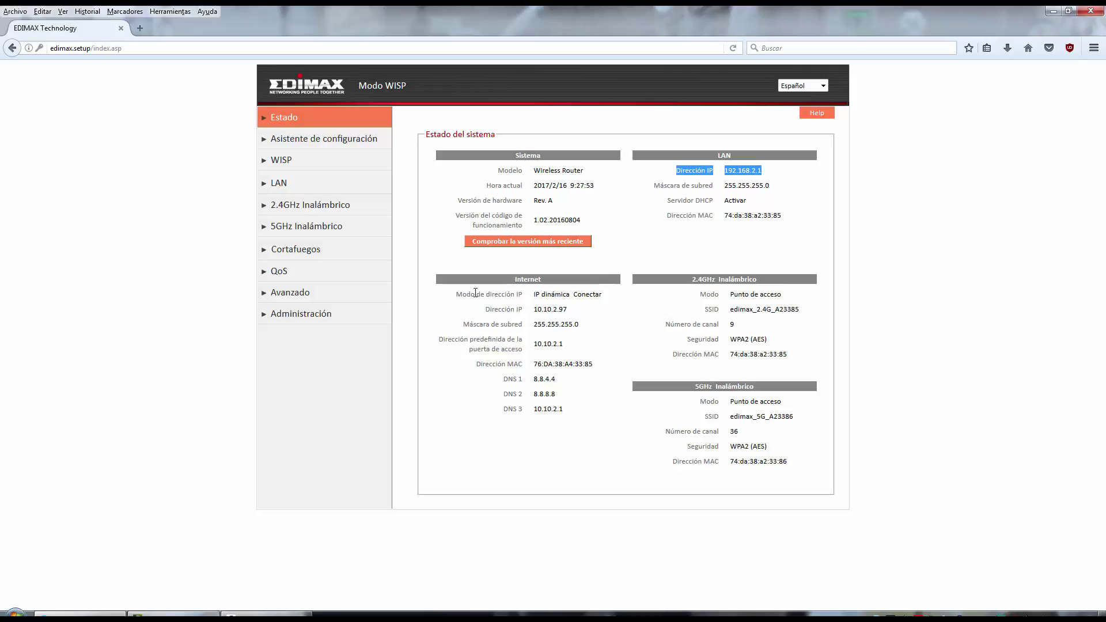
{"action": "left_click_drag", "start_coordinate": [546, 294], "coordinate": [558, 340]}
{"action": "left_click", "coordinate": [560, 320]}
{"action": "left_click", "coordinate": [541, 313]}
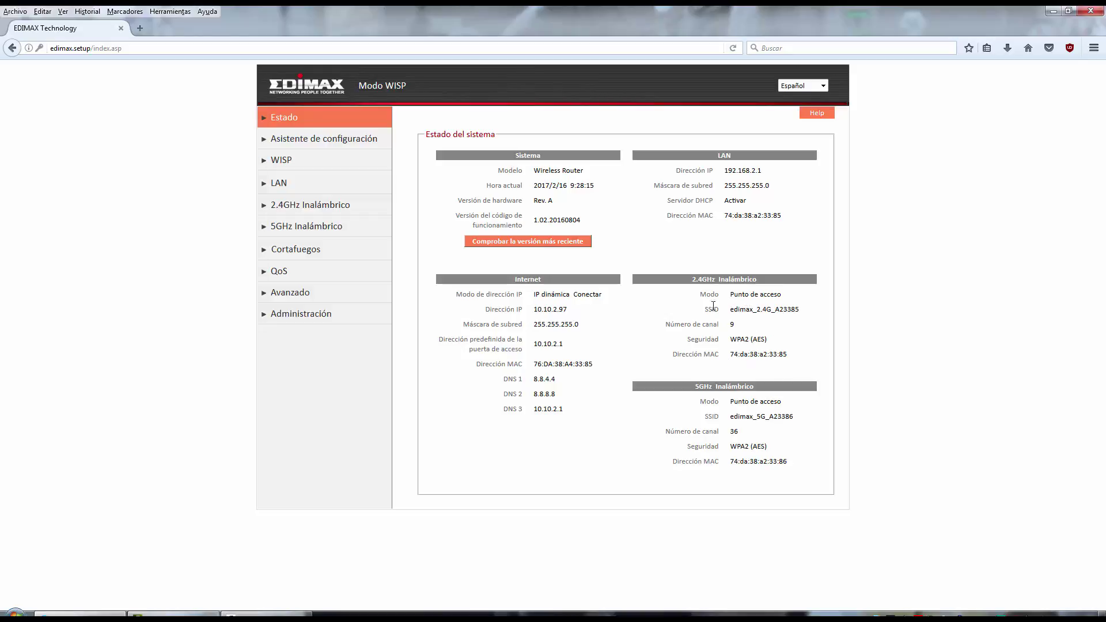
{"action": "mouse_move", "coordinate": [759, 294]}
{"action": "left_mouse_down"}
{"action": "mouse_move", "coordinate": [730, 282]}
{"action": "mouse_move", "coordinate": [774, 284]}
{"action": "left_mouse_up"}
{"action": "left_click_drag", "start_coordinate": [691, 384], "coordinate": [774, 390]}
{"action": "left_click", "coordinate": [759, 416]}
Step: Review the WISP connection settings, including the site survey band and the available encryption options
{"action": "left_click", "coordinate": [282, 163]}
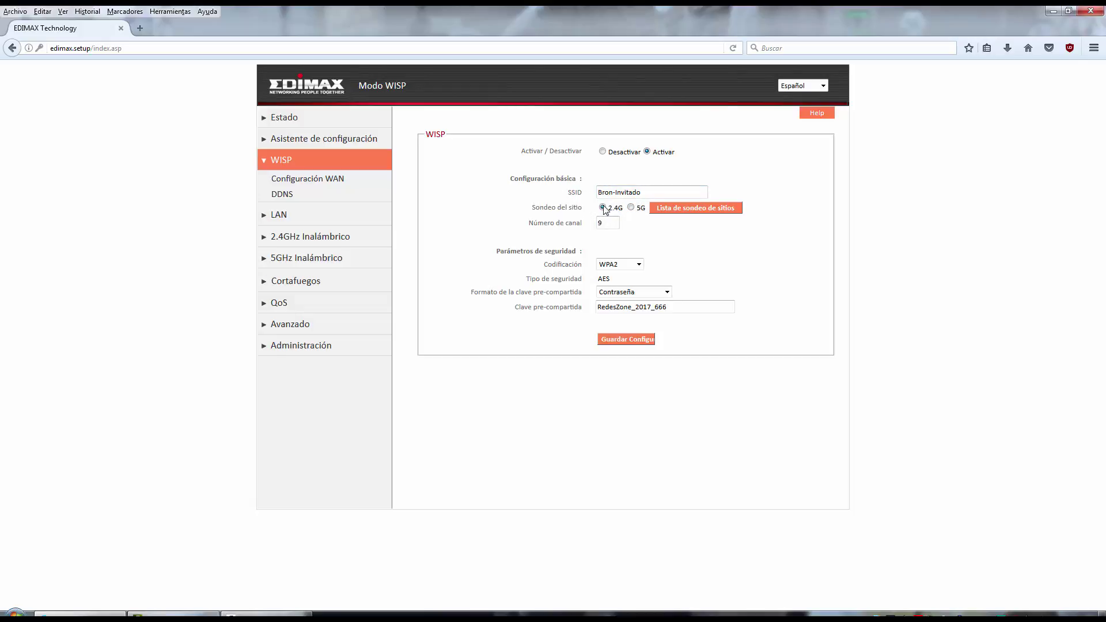
{"action": "left_click_drag", "start_coordinate": [636, 208], "coordinate": [643, 208]}
{"action": "left_click", "coordinate": [642, 208]}
{"action": "left_click", "coordinate": [637, 265]}
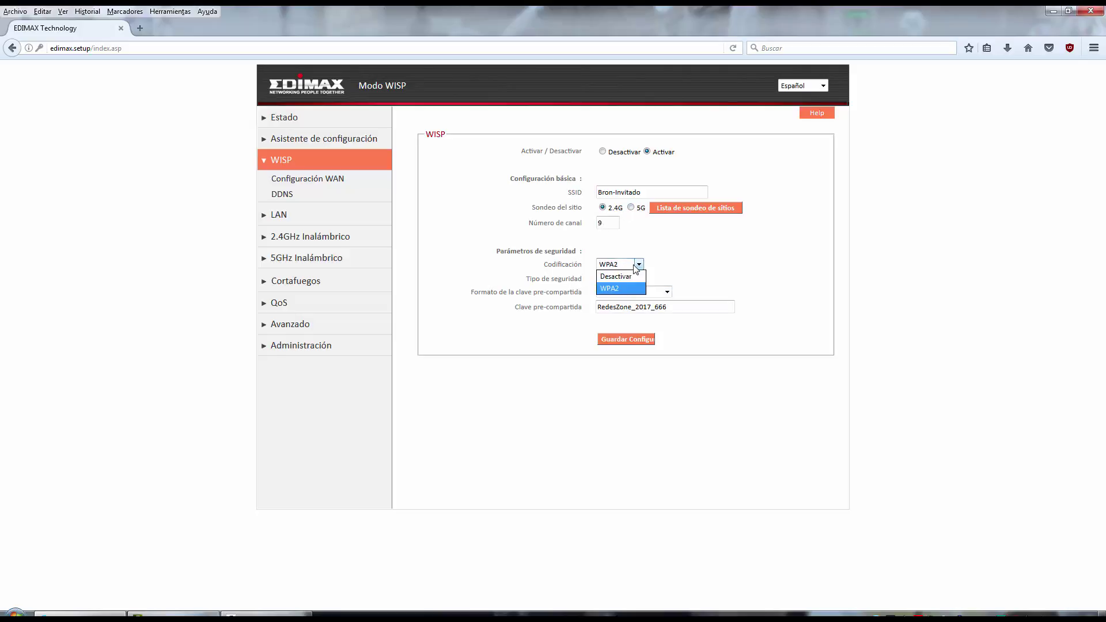
{"action": "left_click", "coordinate": [670, 269]}
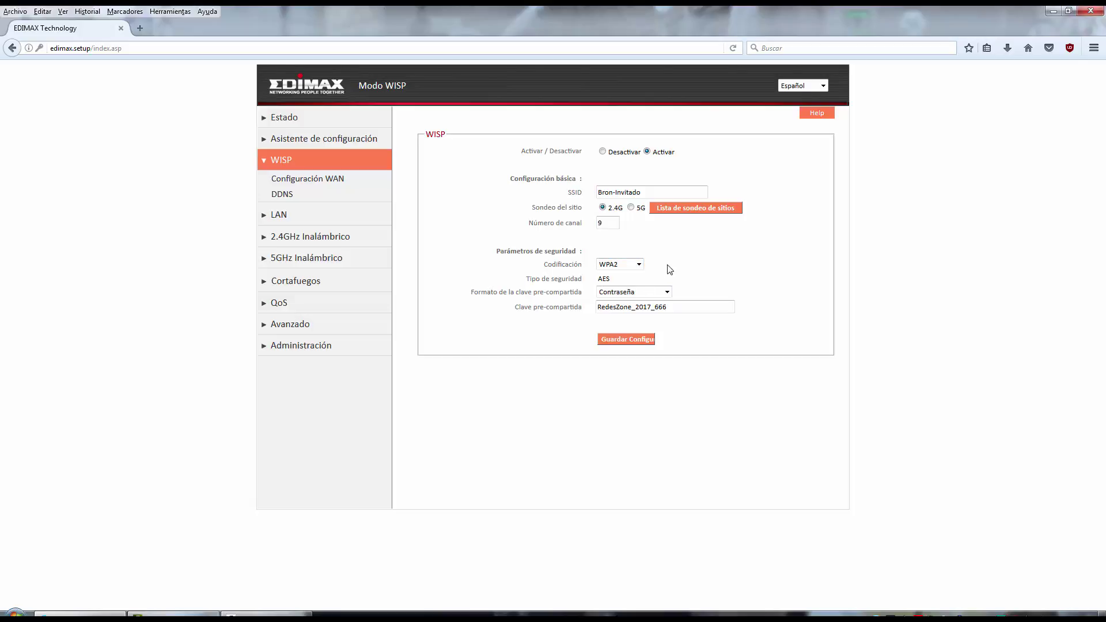
Step: Try enabling DDNS in the WISP section and check the available dynamic DNS providers
{"action": "left_click", "coordinate": [284, 194]}
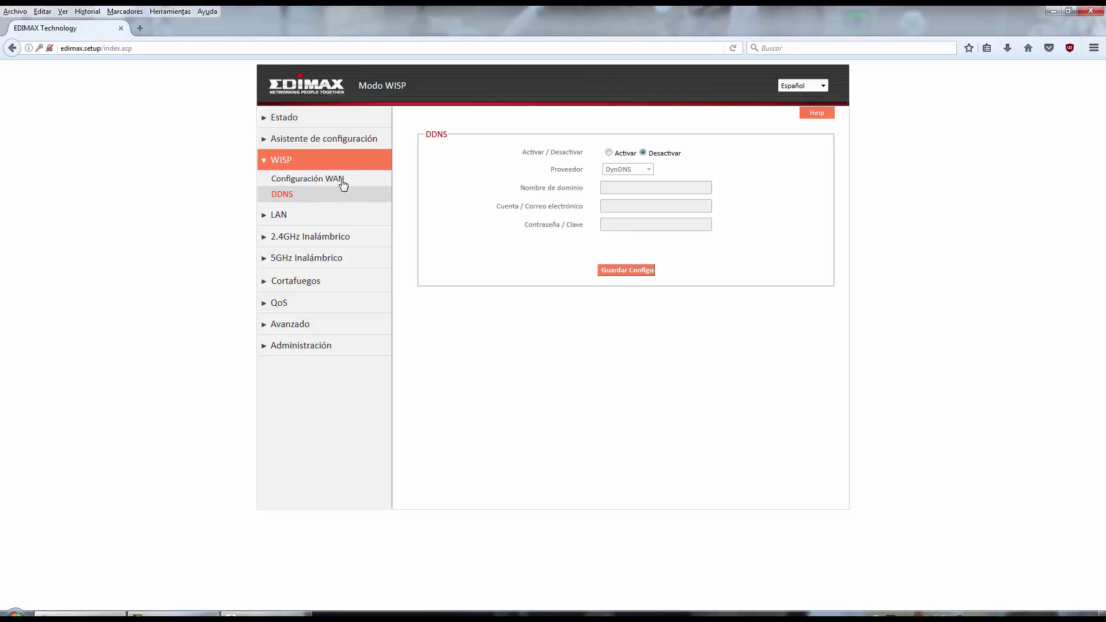
{"action": "left_click", "coordinate": [608, 153]}
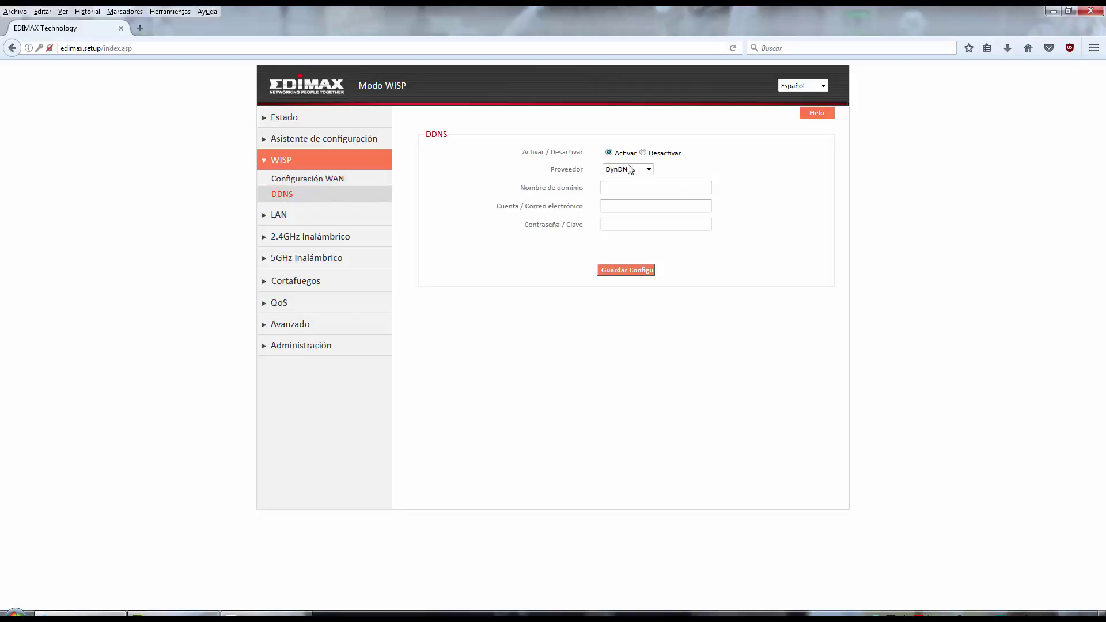
{"action": "left_click", "coordinate": [649, 172]}
{"action": "left_click", "coordinate": [644, 168]}
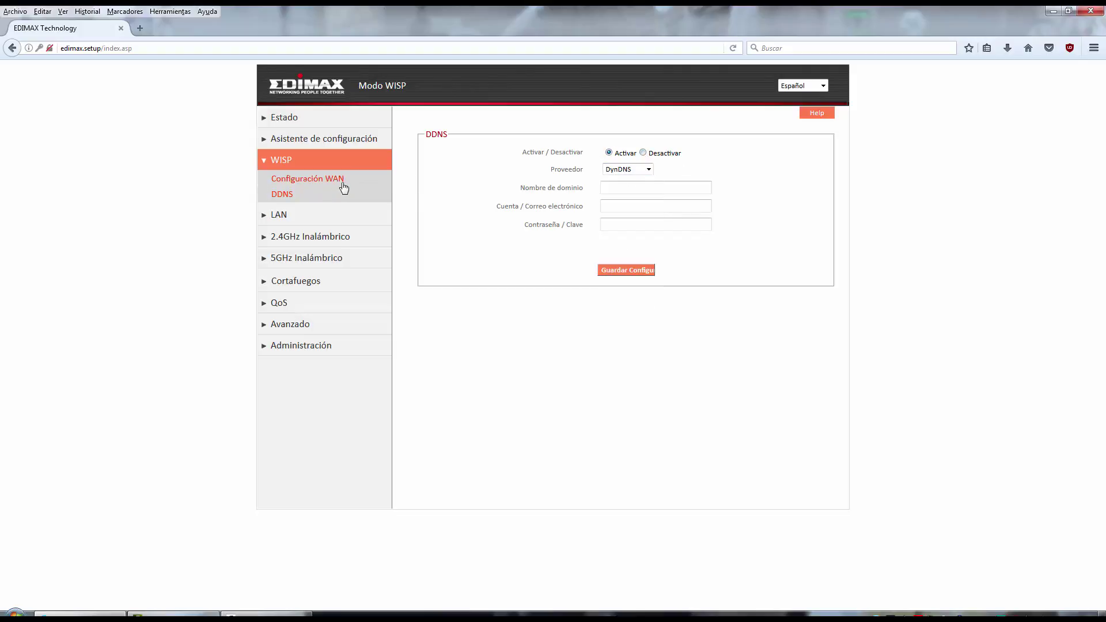
Step: Review the WAN connection and DDNS pages, and the LAN page's IP, DHCP server and static lease settings
{"action": "left_click", "coordinate": [323, 179]}
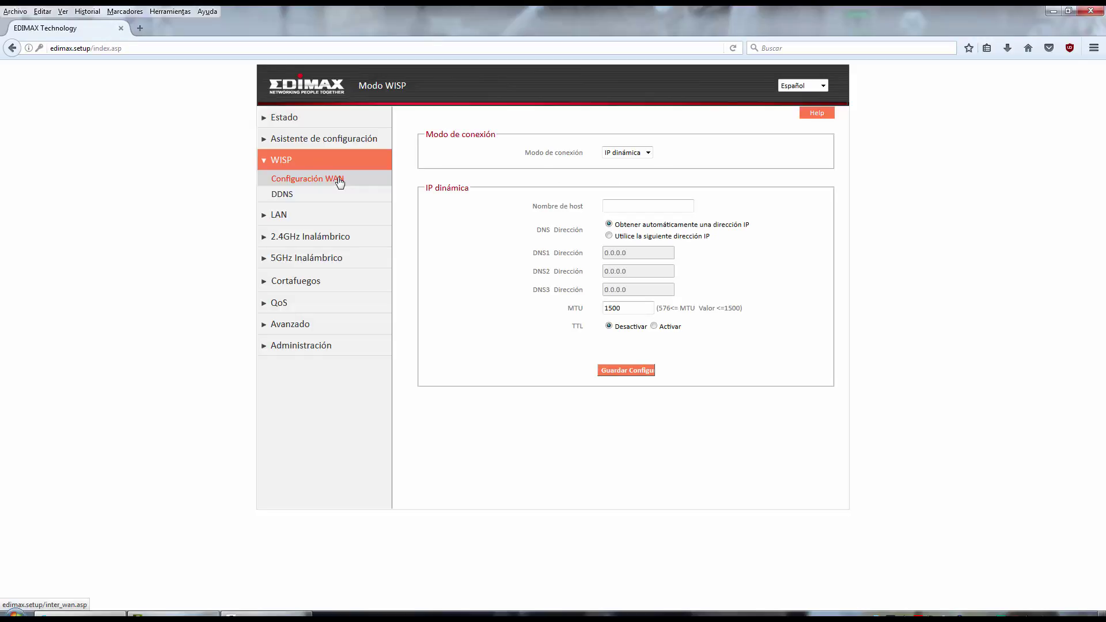
{"action": "left_click", "coordinate": [292, 199]}
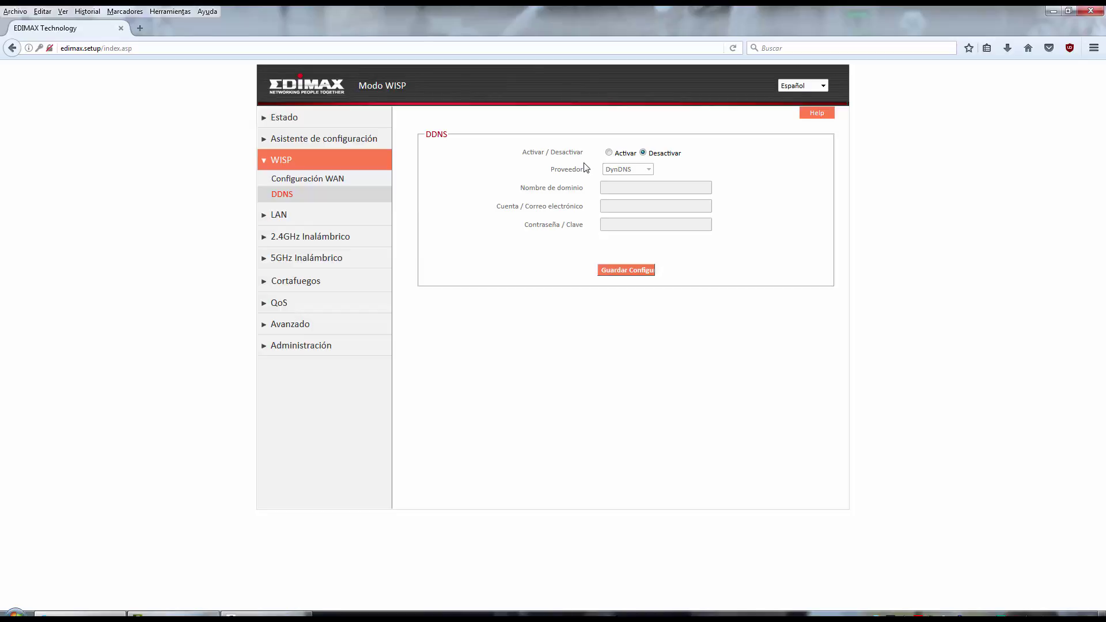
{"action": "left_click", "coordinate": [284, 221]}
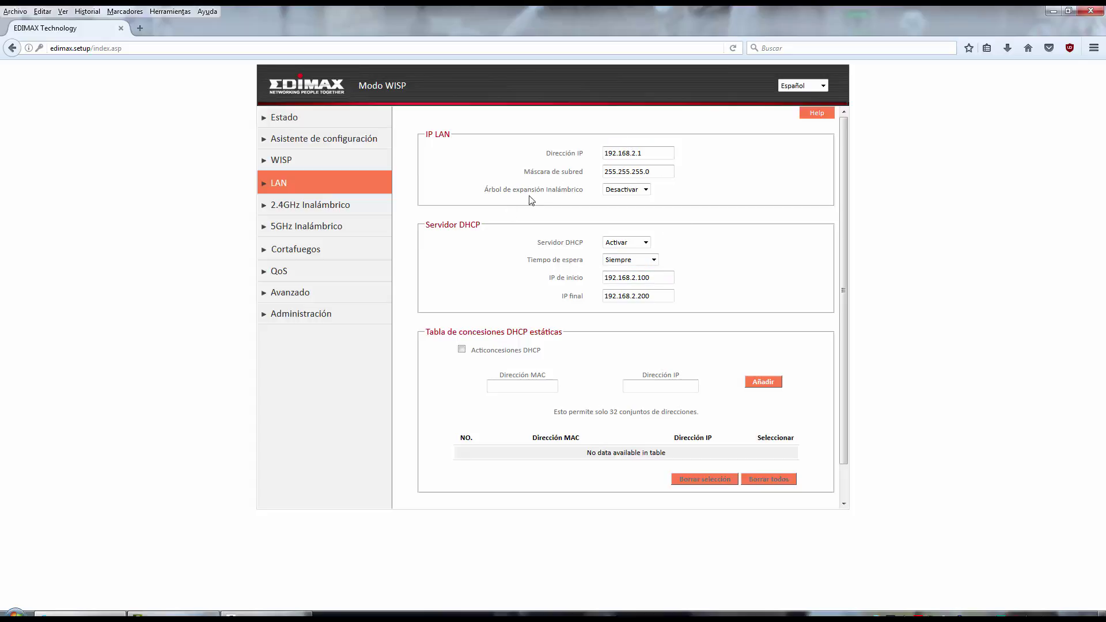
{"action": "scroll", "coordinate": [589, 348], "scroll_direction": "down", "scroll_amount": 1}
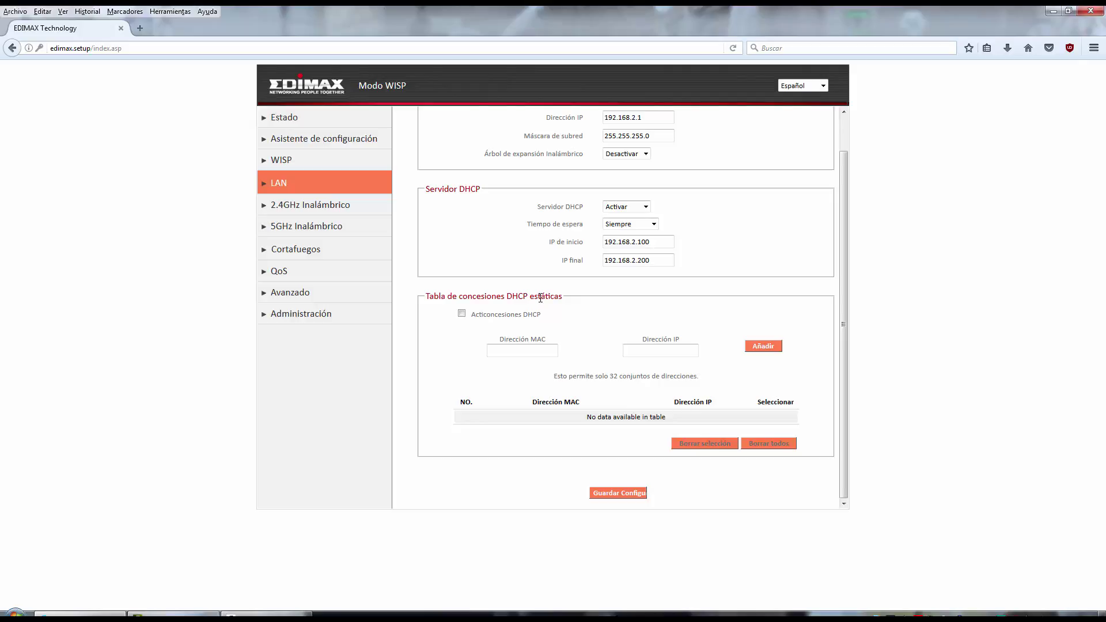
{"action": "scroll", "coordinate": [562, 291], "scroll_direction": "up", "scroll_amount": 1}
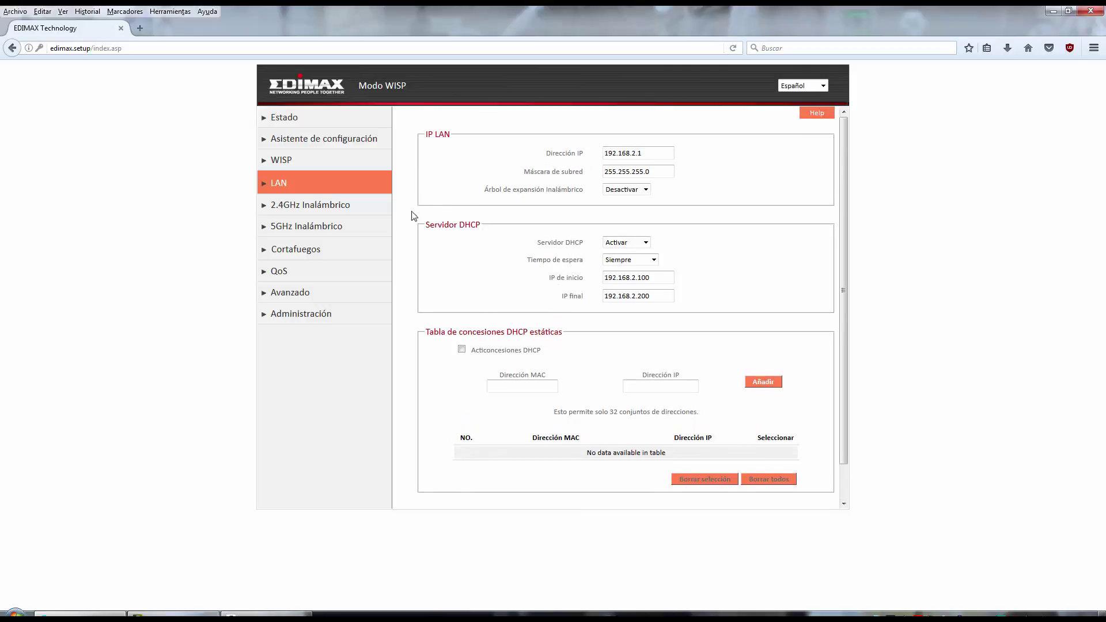
Step: Review the basic 2.4 GHz wireless settings, checking the mode options and the pre-shared key's hide option
{"action": "left_click", "coordinate": [333, 209]}
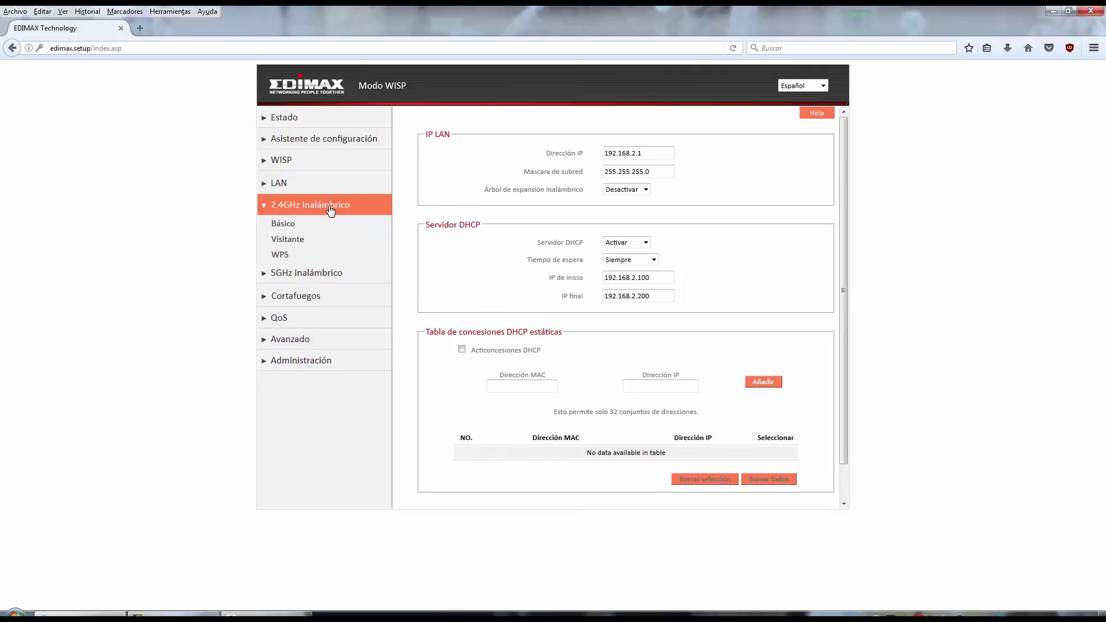
{"action": "left_click", "coordinate": [291, 225]}
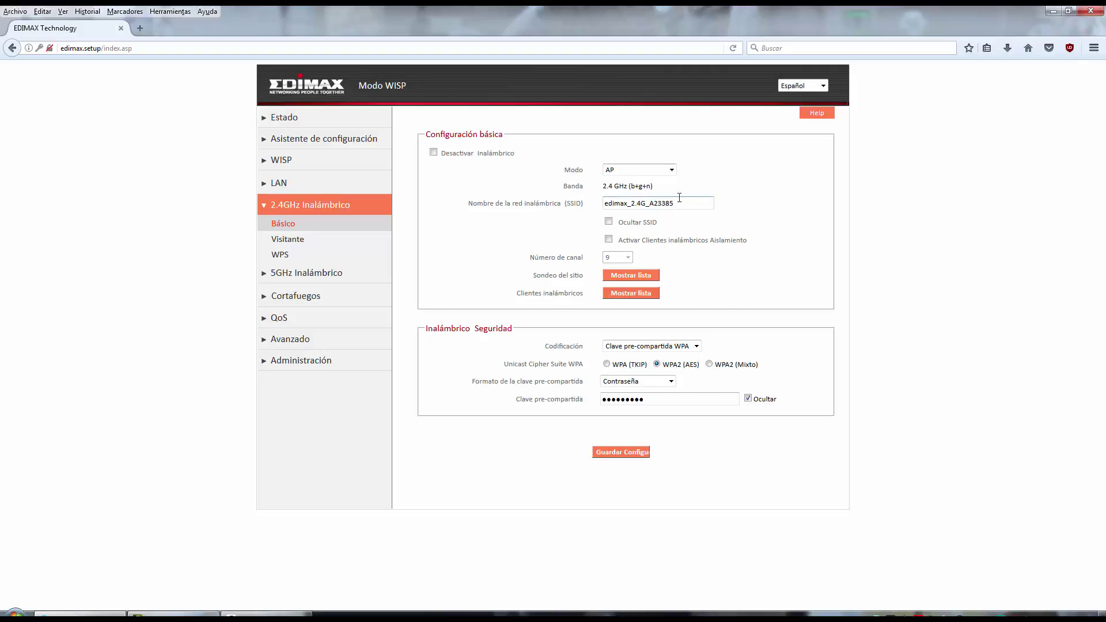
{"action": "left_click", "coordinate": [667, 170]}
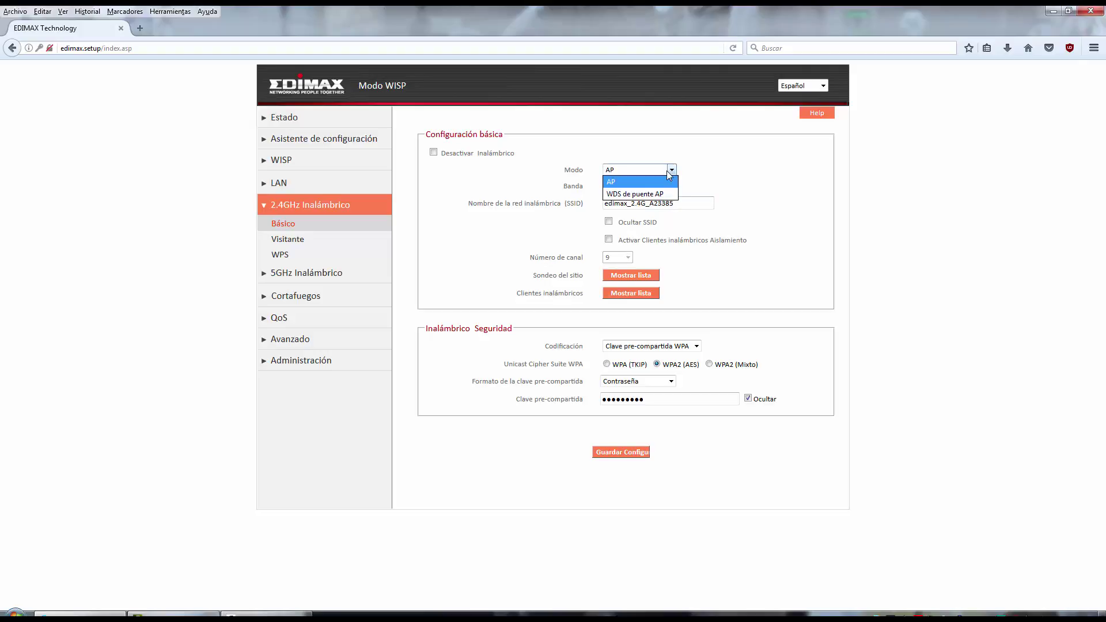
{"action": "left_click", "coordinate": [730, 193]}
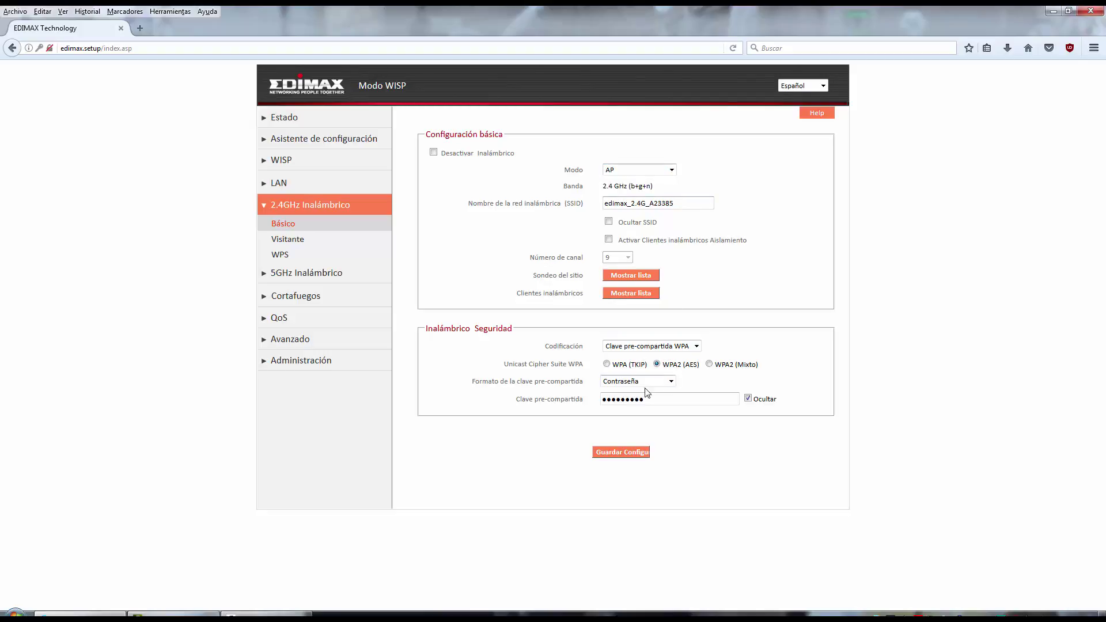
{"action": "left_click", "coordinate": [747, 398]}
{"action": "left_click", "coordinate": [748, 398]}
Step: Enable the 2.4 GHz guest SSID, check its channel setting, and disable the guest SSID again
{"action": "left_click", "coordinate": [295, 245]}
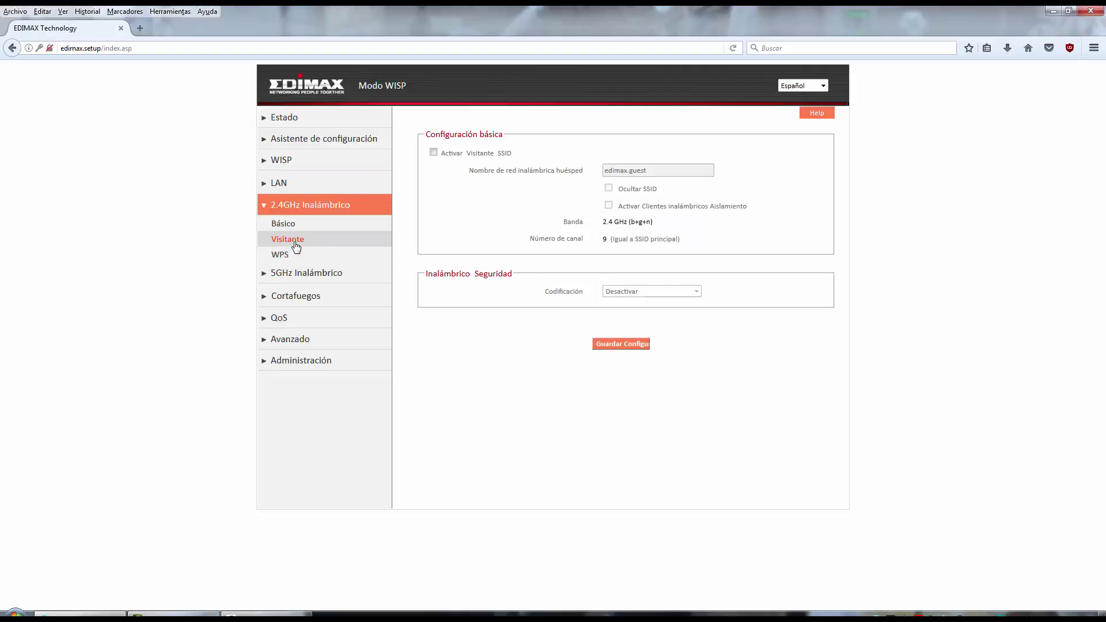
{"action": "left_click", "coordinate": [433, 153]}
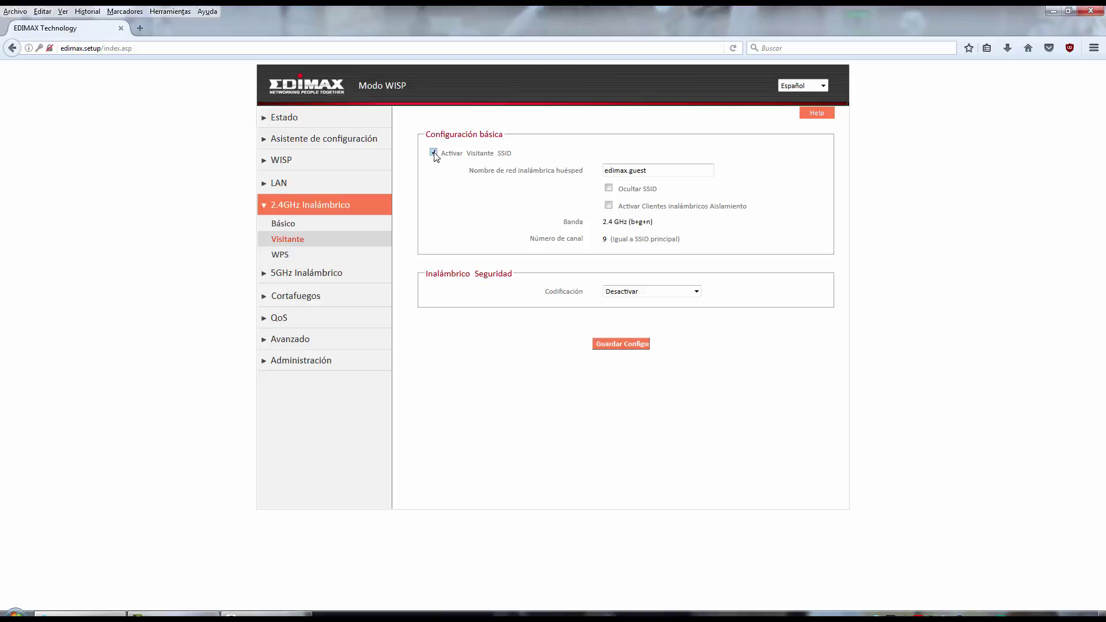
{"action": "left_click_drag", "start_coordinate": [524, 242], "coordinate": [677, 238]}
{"action": "left_click_drag", "start_coordinate": [606, 239], "coordinate": [678, 241]}
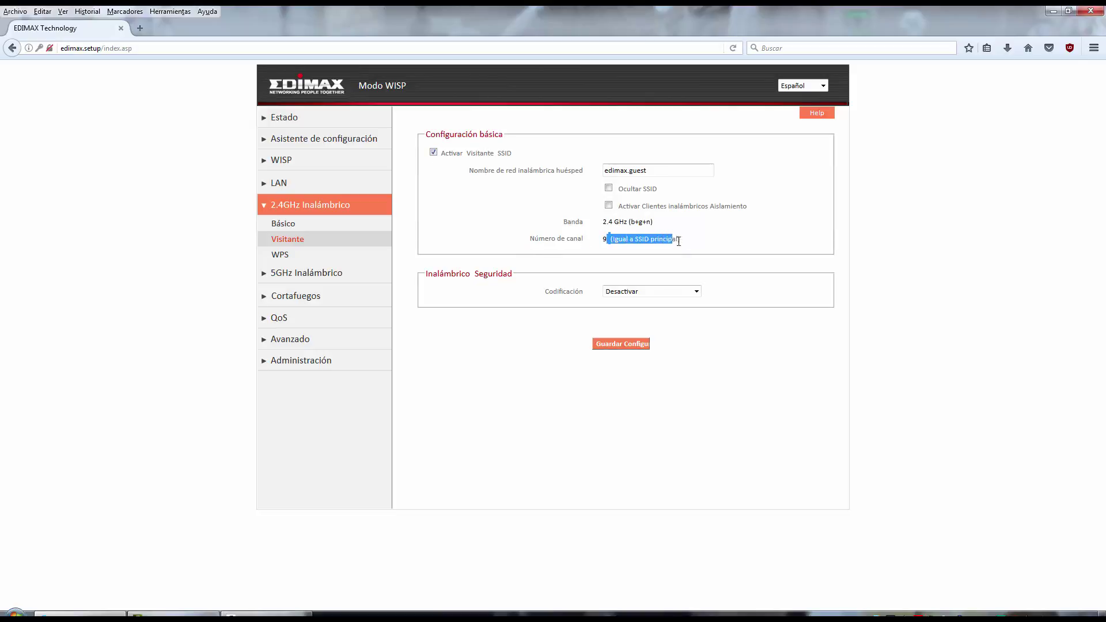
{"action": "left_click", "coordinate": [672, 239]}
{"action": "left_click", "coordinate": [433, 152]}
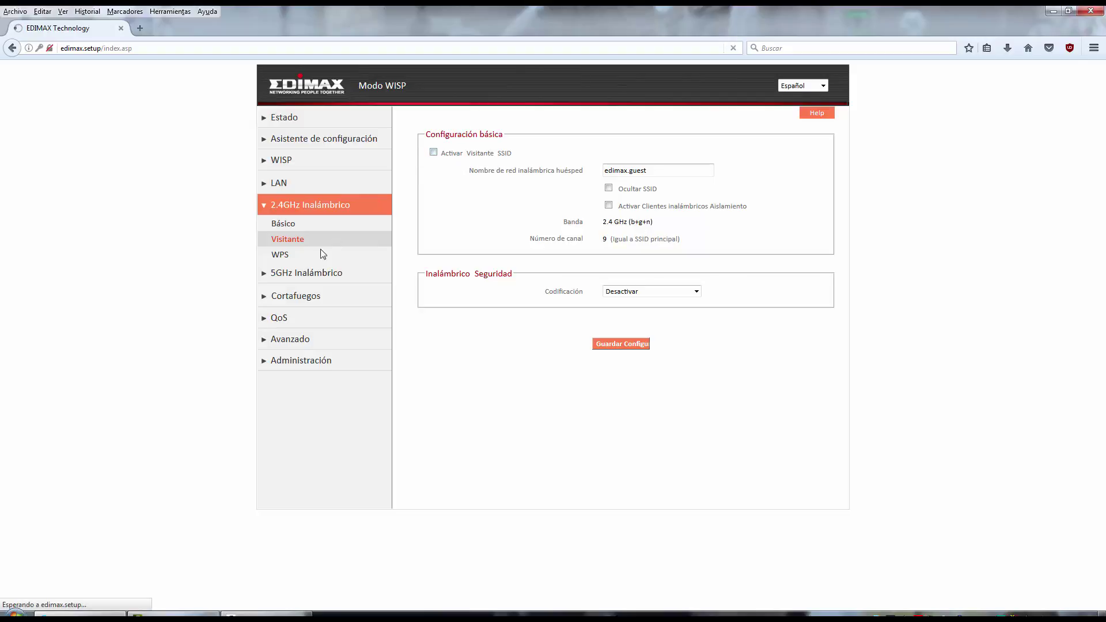
Step: Review the 2.4 GHz WPS settings and the wireless schedule page of the 5 GHz section
{"action": "left_click", "coordinate": [289, 255]}
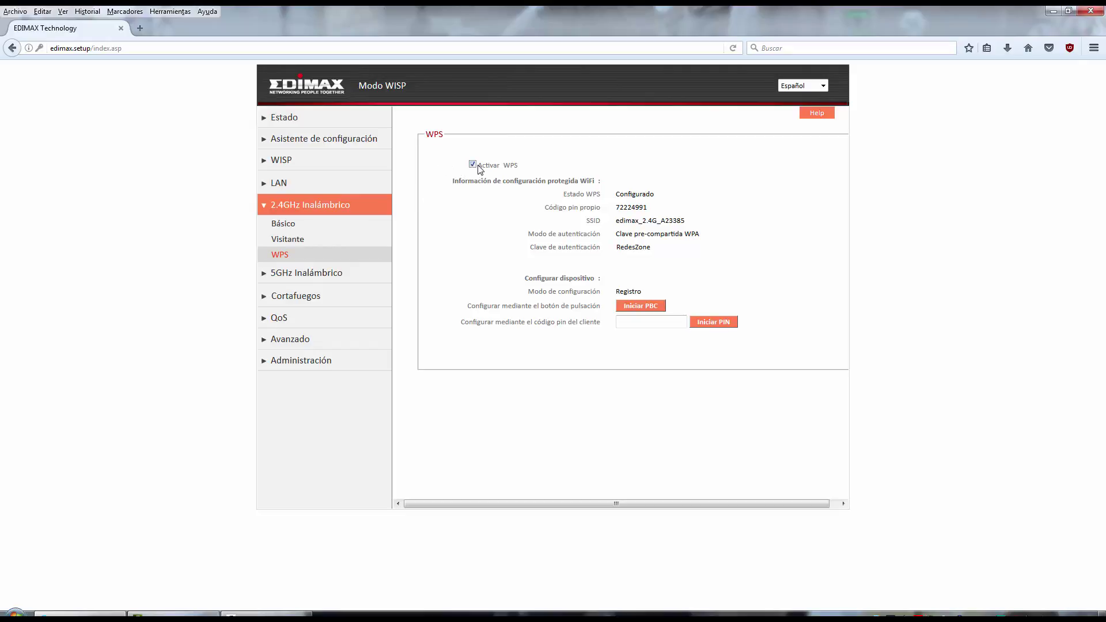
{"action": "left_click", "coordinate": [319, 274]}
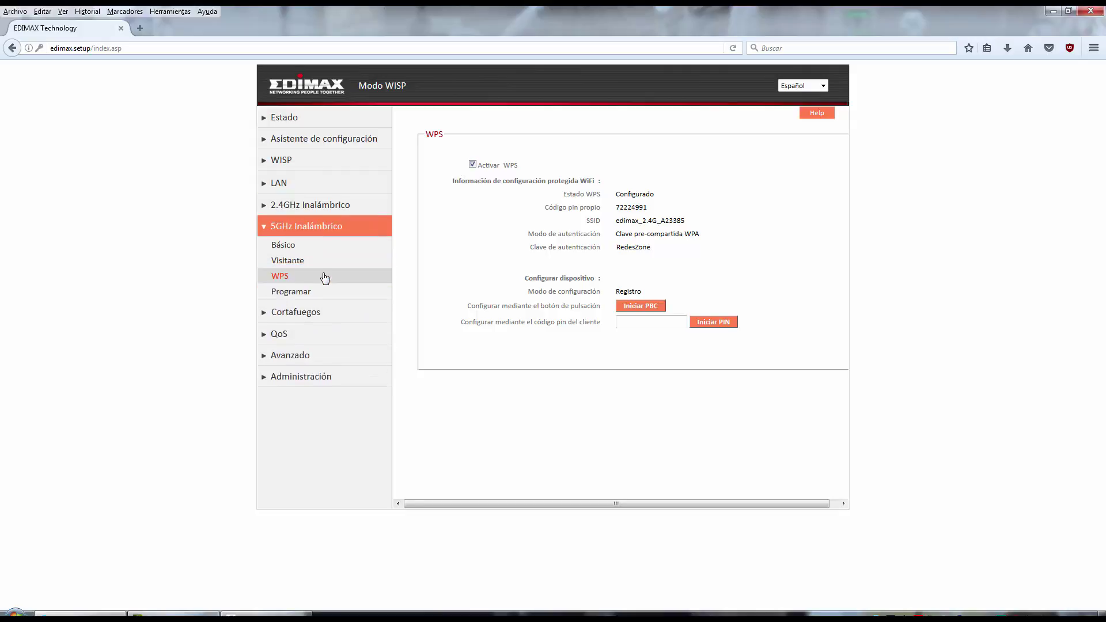
{"action": "left_click", "coordinate": [291, 292]}
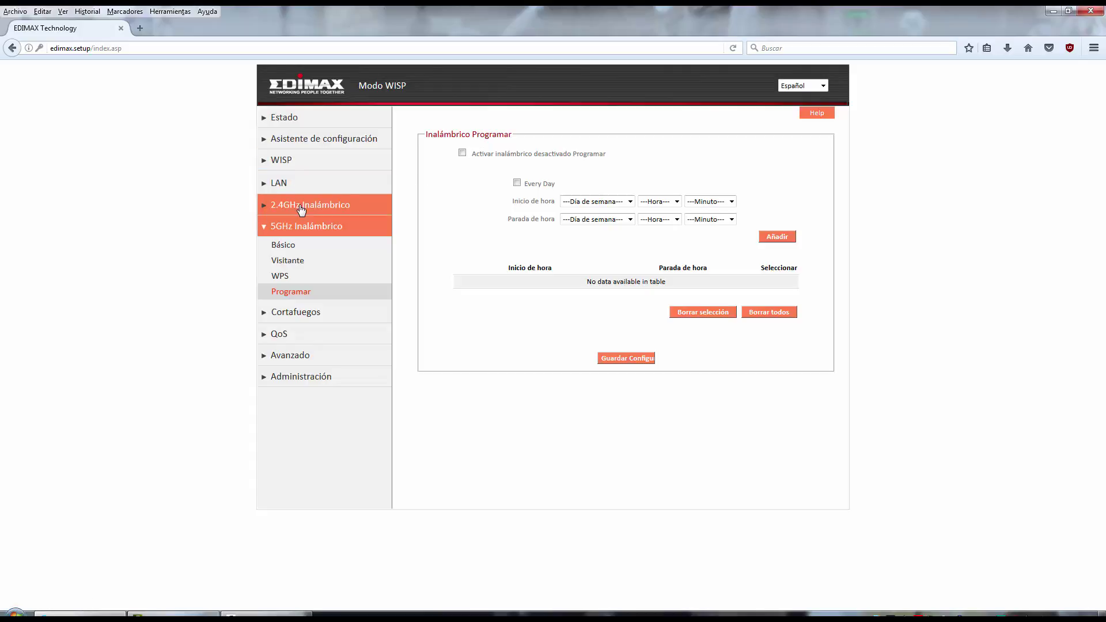
Step: Review the 5 GHz basic settings with their channel options, plus the 5 GHz guest network and WPS pages
{"action": "left_click", "coordinate": [294, 248]}
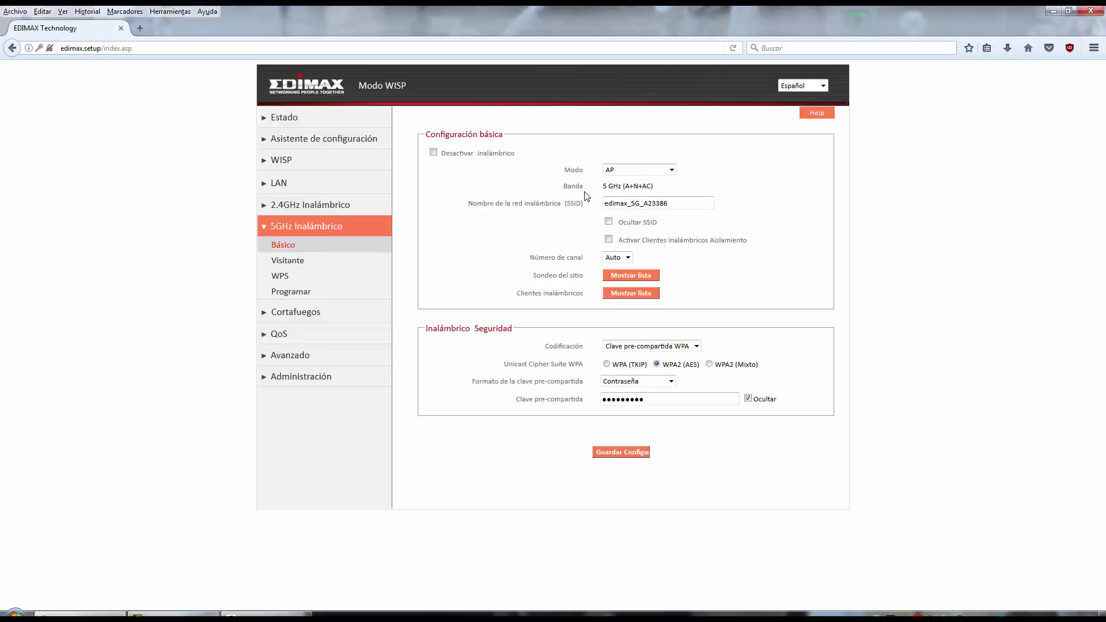
{"action": "left_click", "coordinate": [624, 258]}
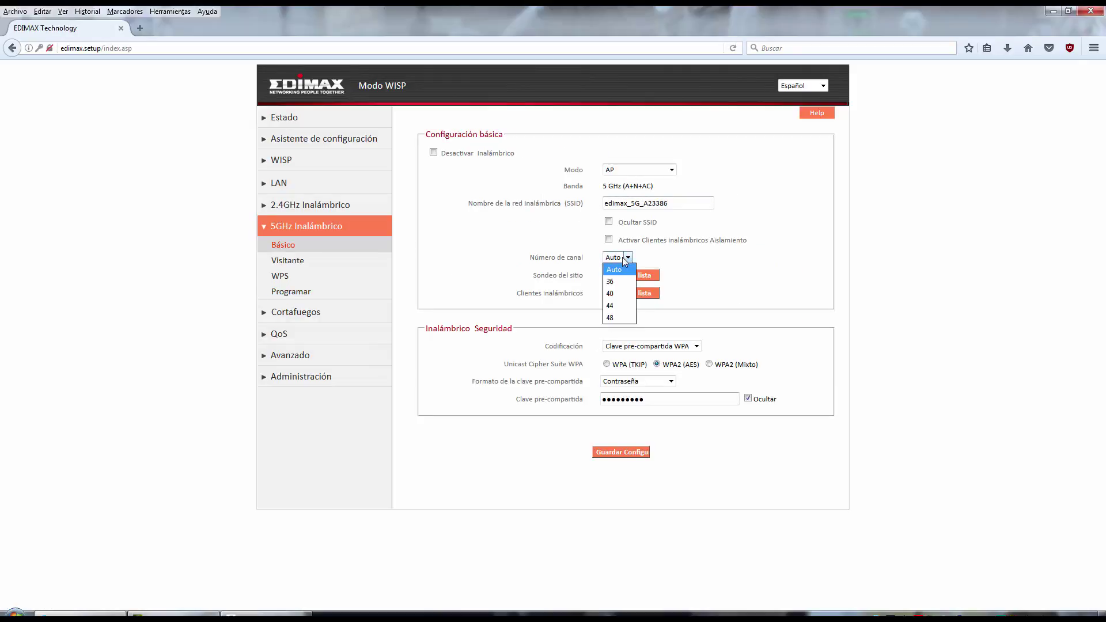
{"action": "left_click", "coordinate": [621, 294]}
{"action": "left_click", "coordinate": [298, 266]}
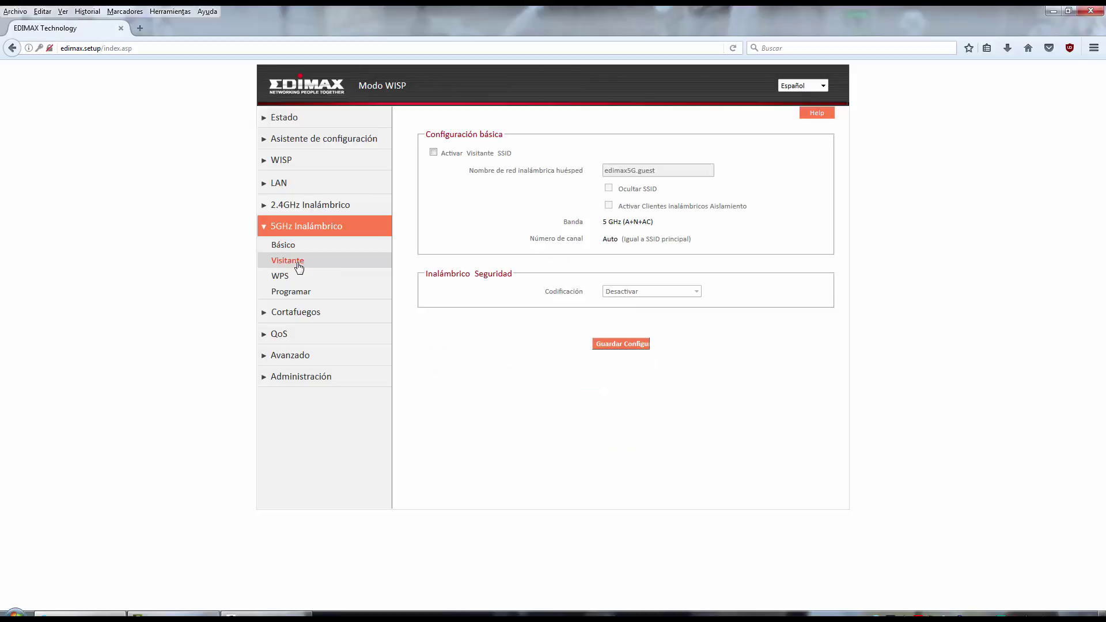
{"action": "left_click", "coordinate": [287, 281]}
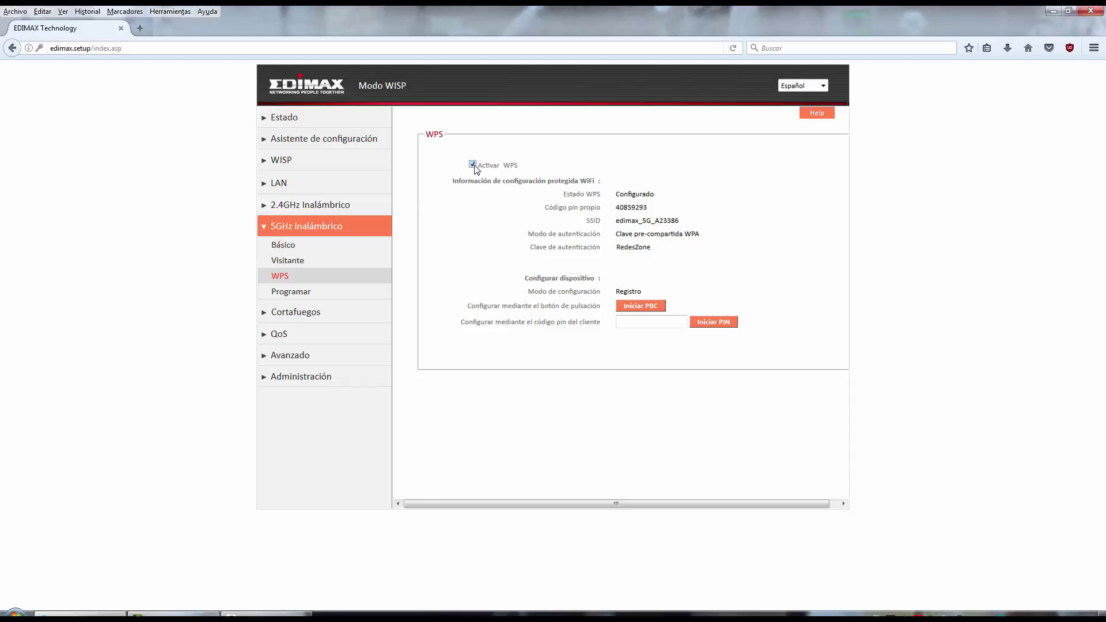
Step: Examine the firewall's SPI protection description and the DMZ settings
{"action": "left_click", "coordinate": [298, 318]}
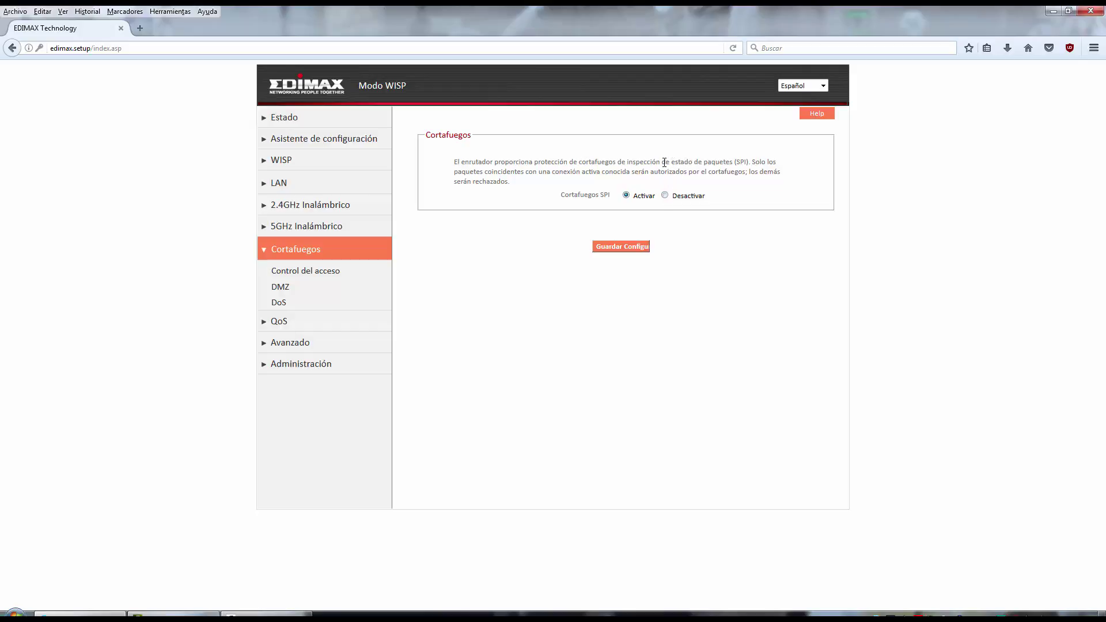
{"action": "left_click_drag", "start_coordinate": [647, 162], "coordinate": [640, 162]}
{"action": "double_click", "coordinate": [727, 163]}
{"action": "left_click", "coordinate": [738, 163]}
{"action": "left_click", "coordinate": [280, 286]}
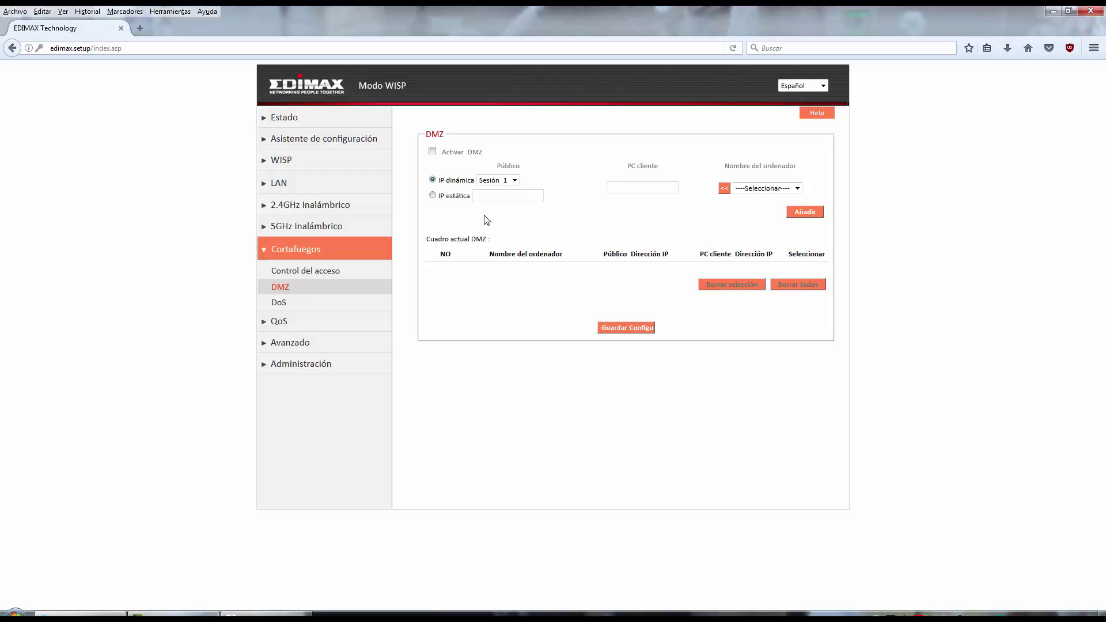
Step: Enable the Ping de la muerte, Descartar Ping de WAN and Búsqueda de puerto protections in the firewall's DoS settings
{"action": "left_click", "coordinate": [285, 307]}
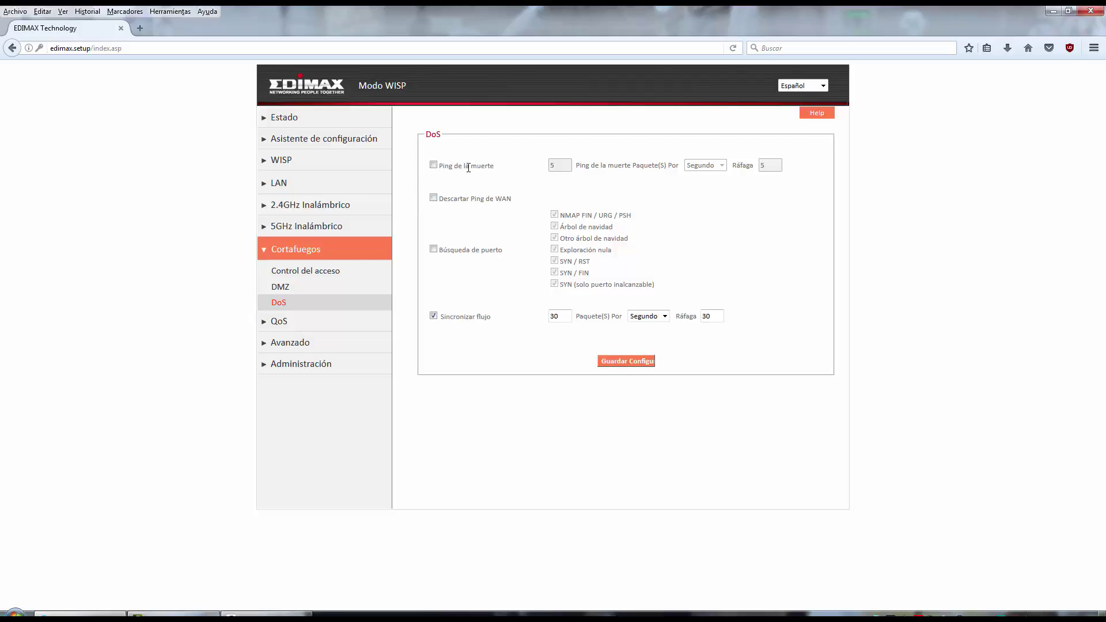
{"action": "left_click", "coordinate": [433, 166]}
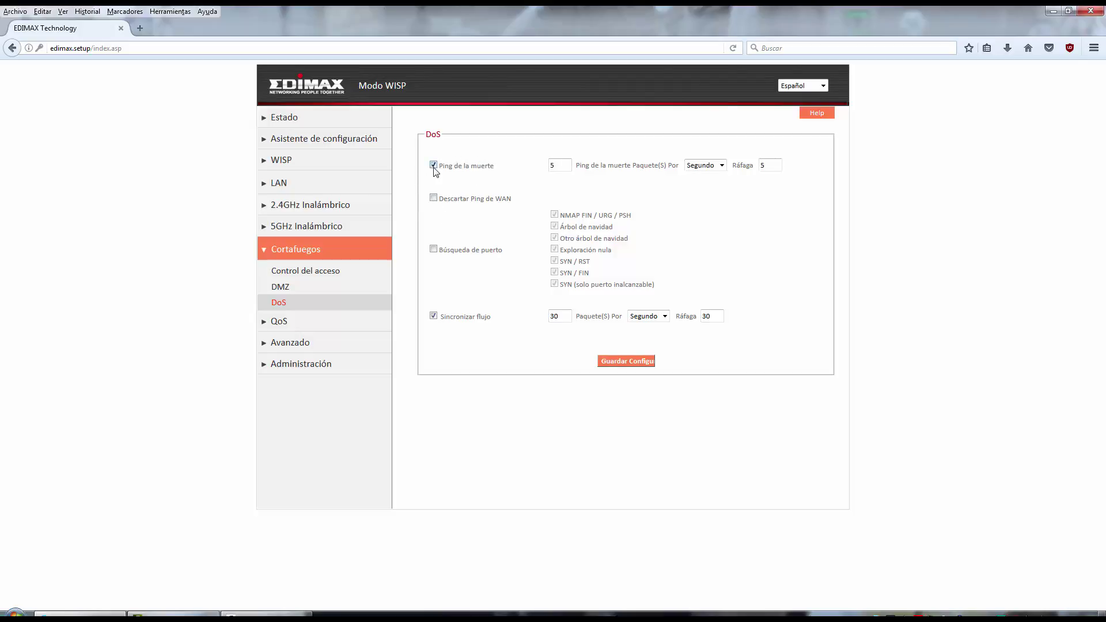
{"action": "left_click", "coordinate": [433, 197]}
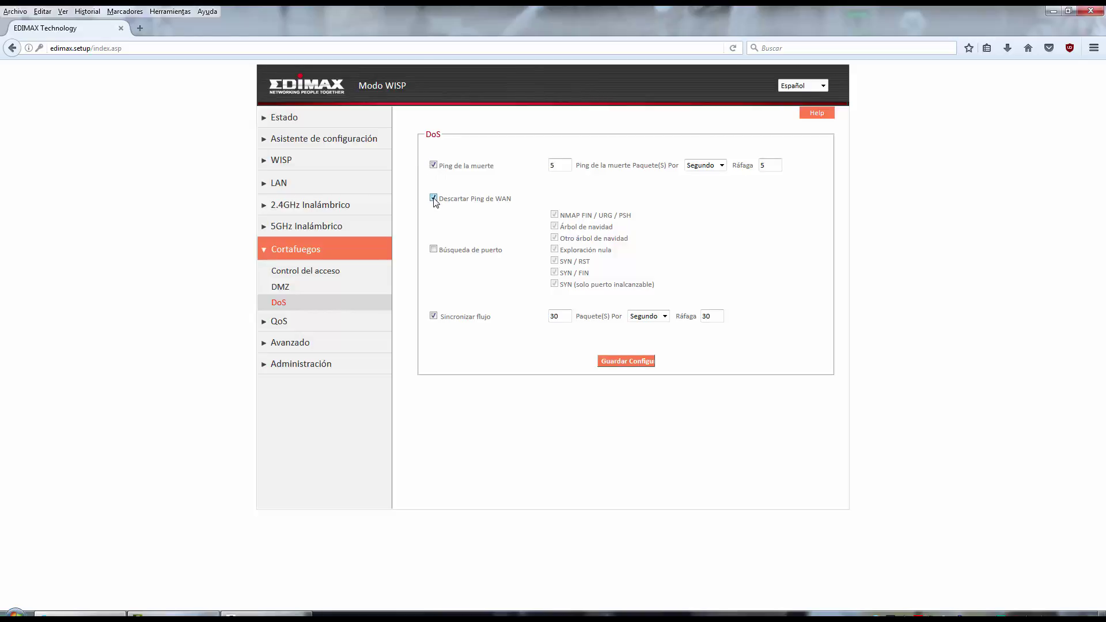
{"action": "left_click", "coordinate": [434, 249]}
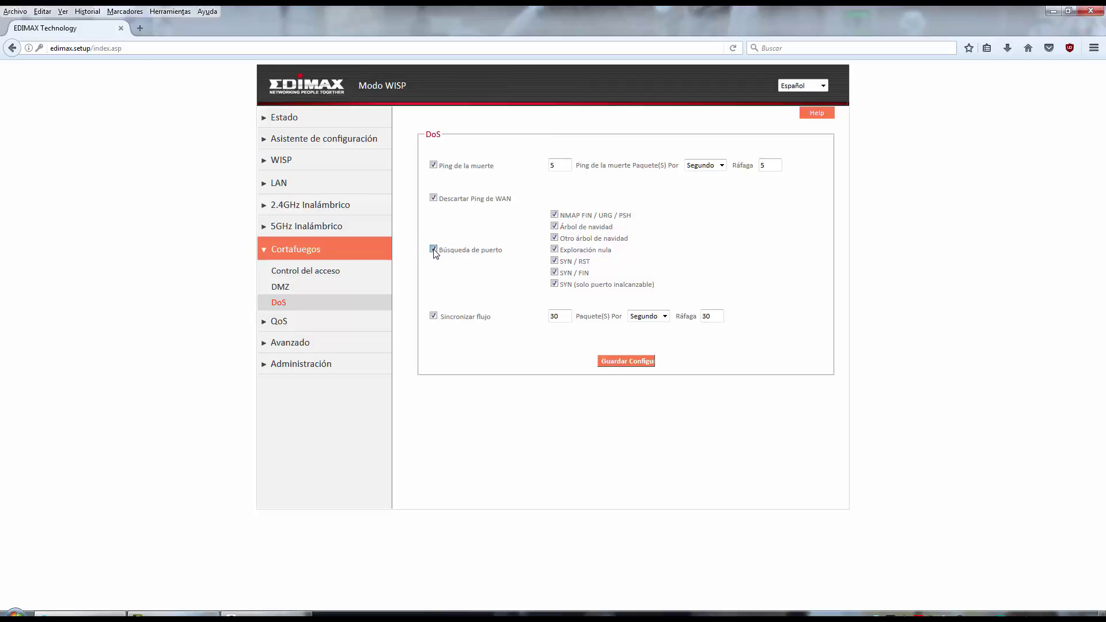
Step: Disable the Búsqueda de puerto, Descartar Ping de WAN and Ping de la muerte protections in the DoS settings
{"action": "left_click", "coordinate": [434, 250]}
{"action": "left_click", "coordinate": [433, 198]}
{"action": "left_click", "coordinate": [433, 165]}
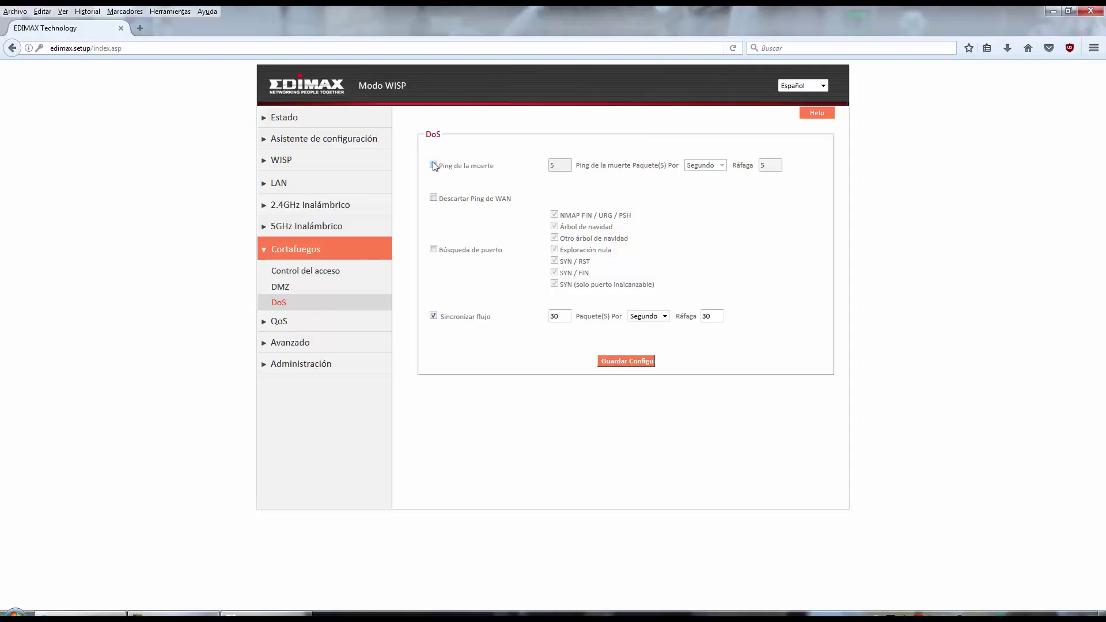
Step: Review the QoS rule table with its bandwidth settings and the iQoS priority page
{"action": "left_click", "coordinate": [284, 324]}
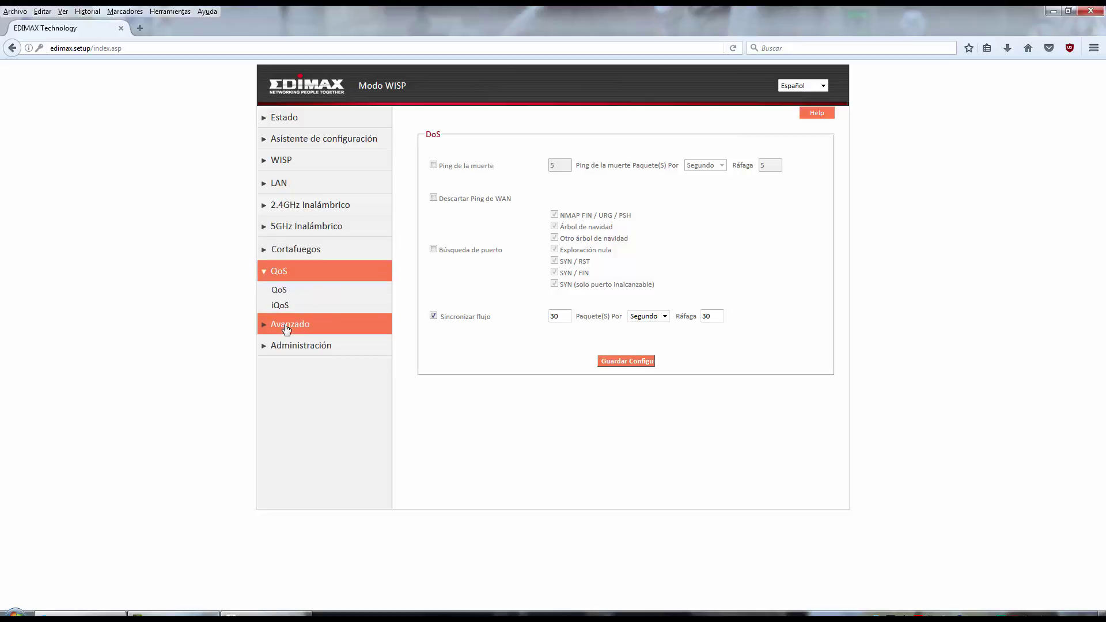
{"action": "left_click", "coordinate": [279, 292]}
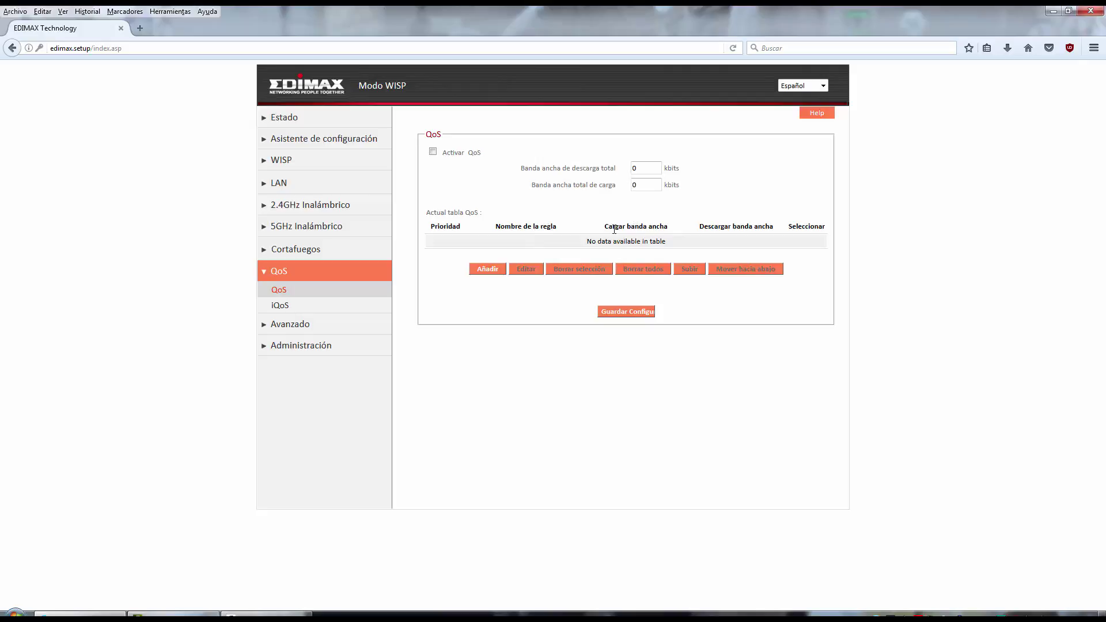
{"action": "left_click", "coordinate": [280, 307]}
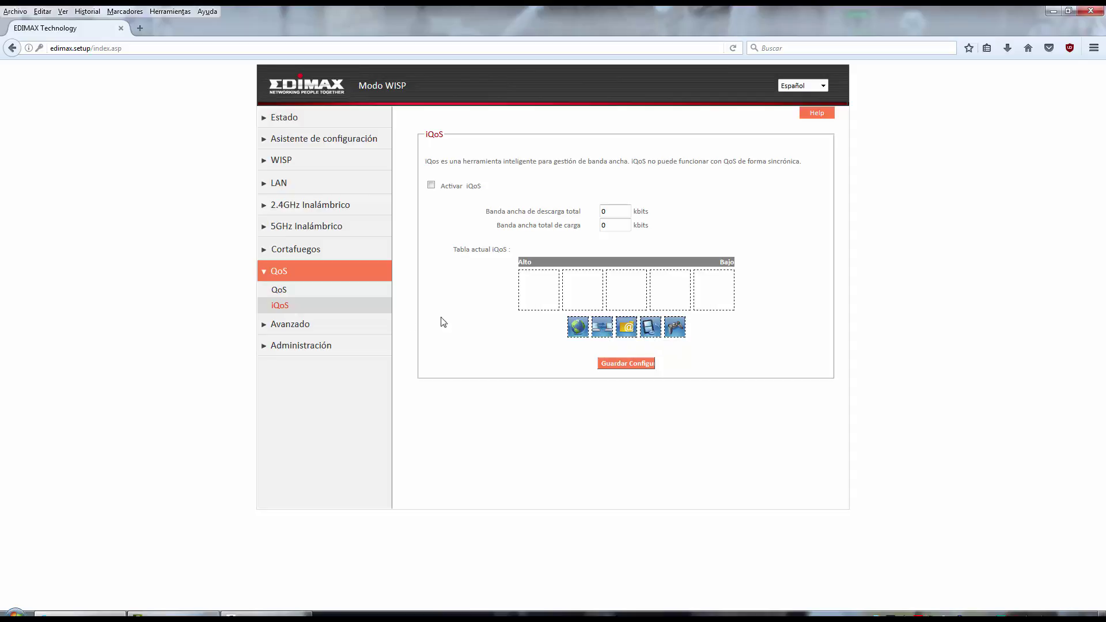
Step: Review the advanced routing pages: static routing, port forwarding and virtual server
{"action": "double_click", "coordinate": [305, 324]}
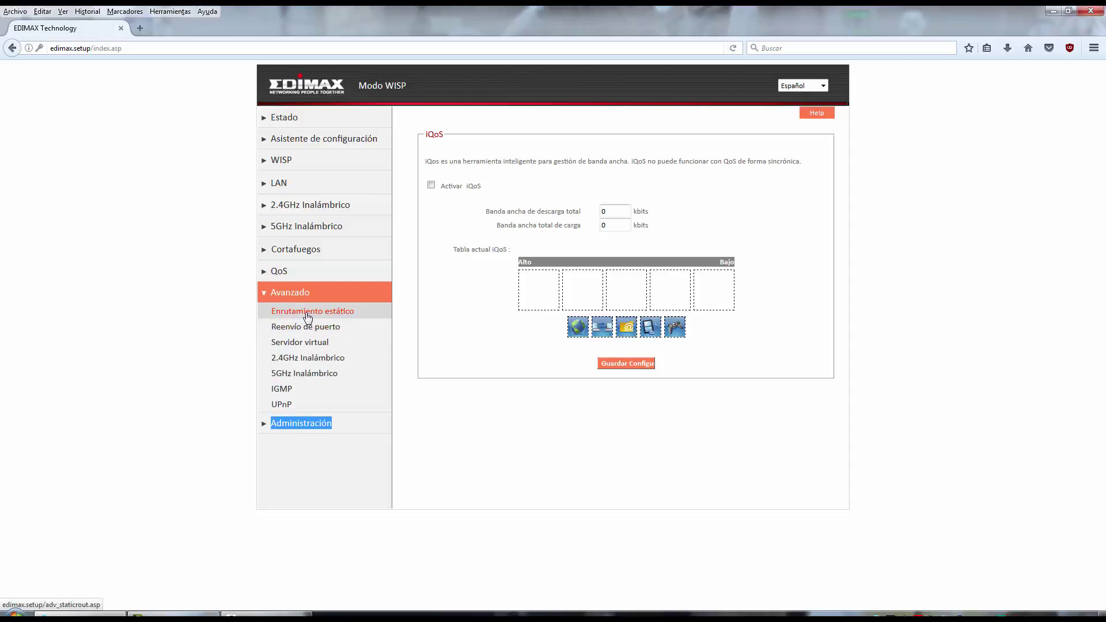
{"action": "left_click", "coordinate": [306, 315]}
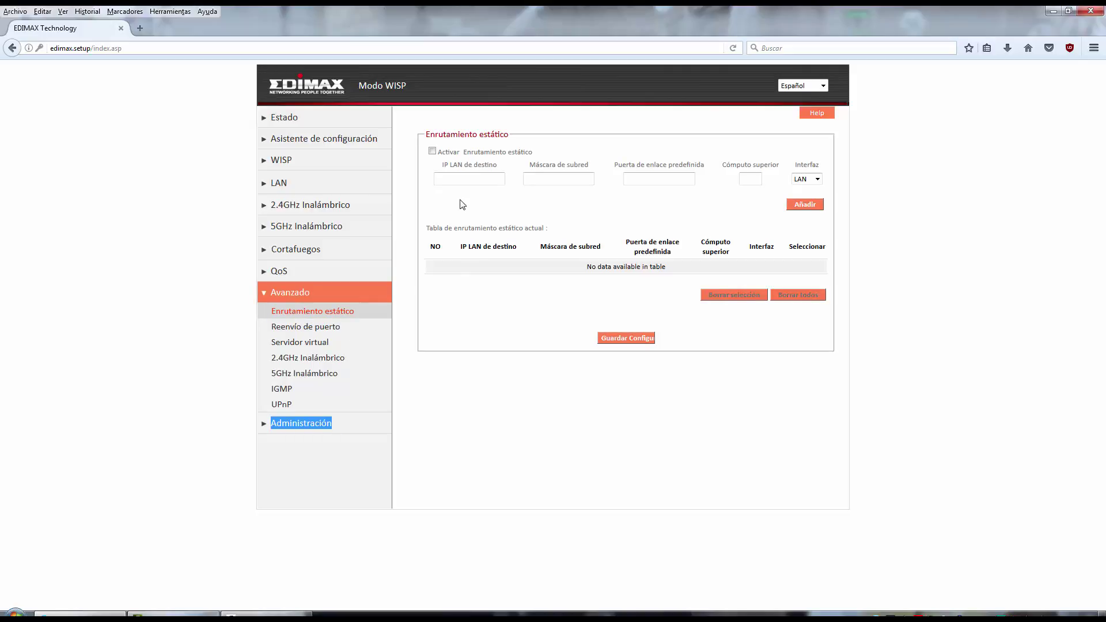
{"action": "left_click", "coordinate": [461, 178]}
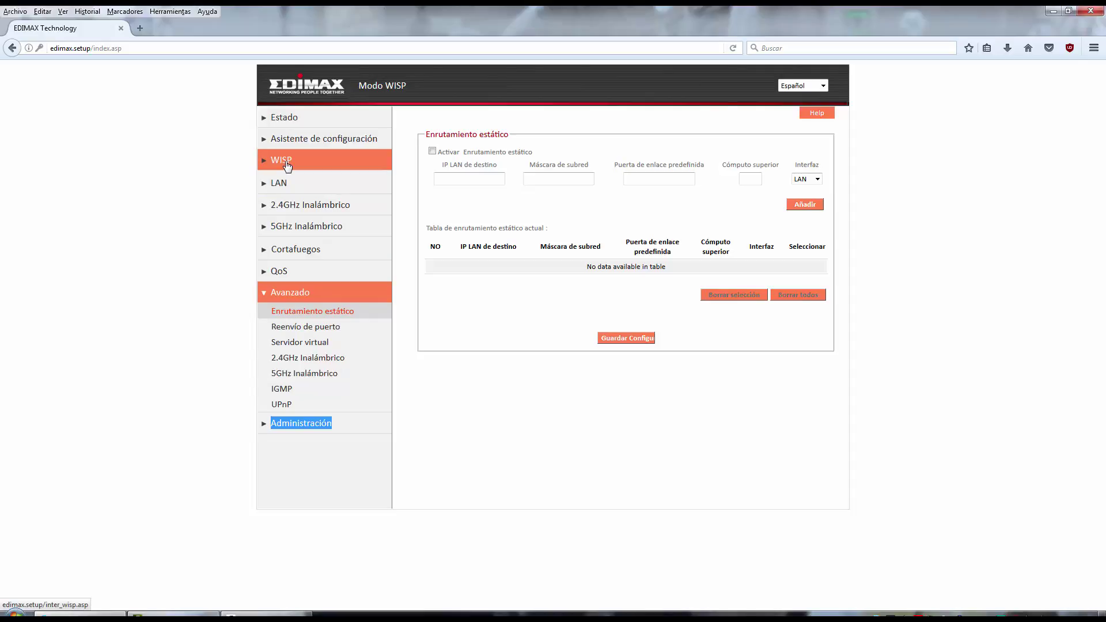
{"action": "left_click", "coordinate": [316, 330]}
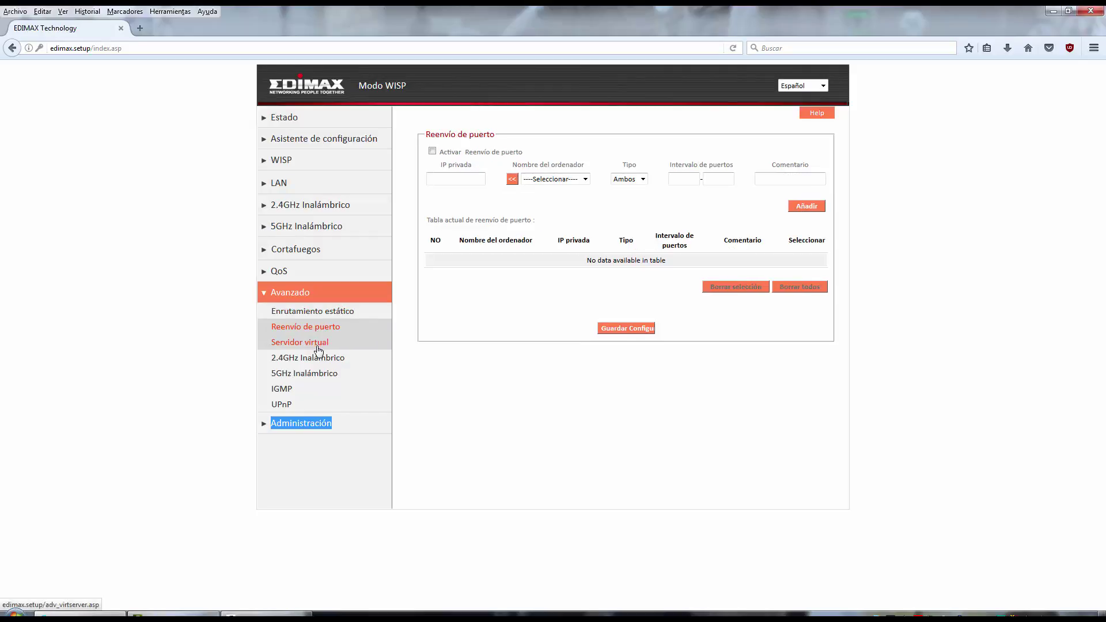
{"action": "left_click", "coordinate": [317, 346]}
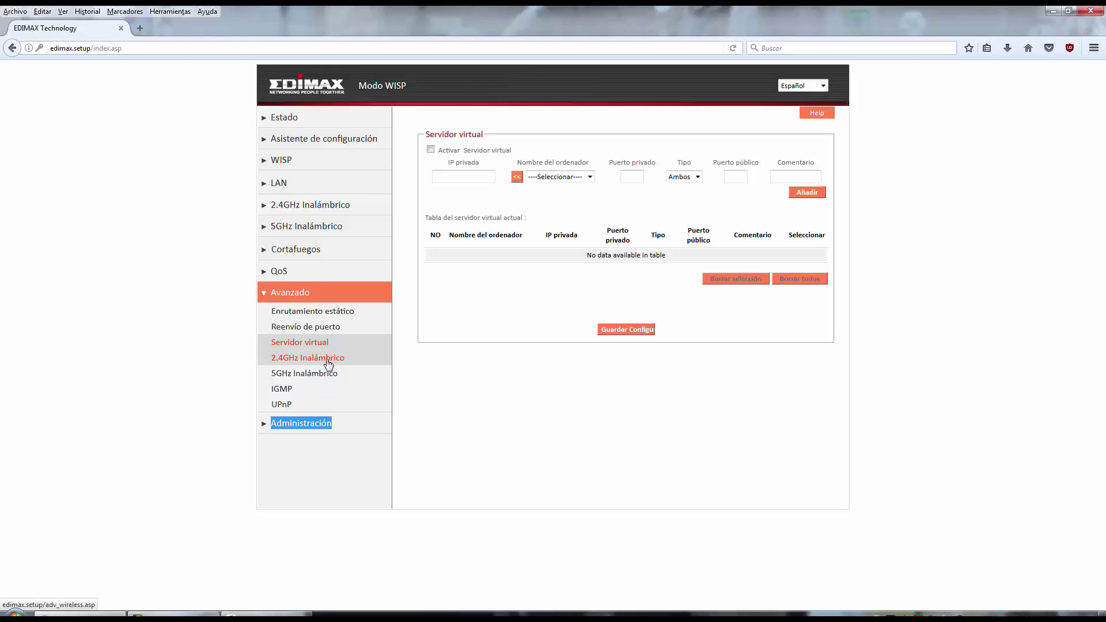
Step: Examine the advanced 2.4 GHz wireless settings, including the available Potencia Tx levels
{"action": "left_click", "coordinate": [327, 362]}
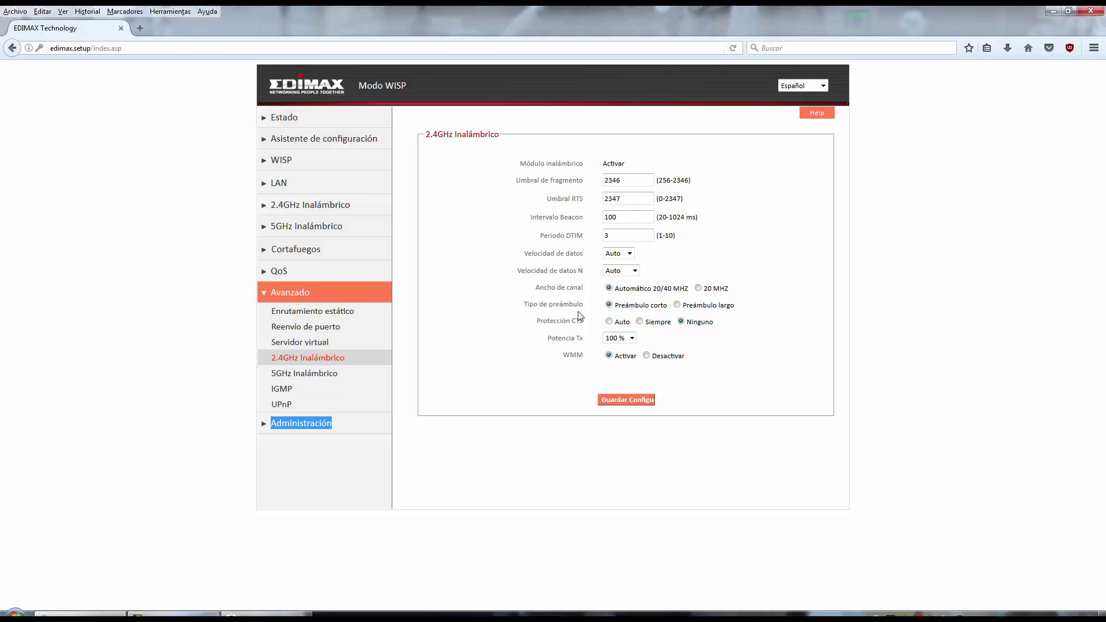
{"action": "left_click", "coordinate": [625, 338]}
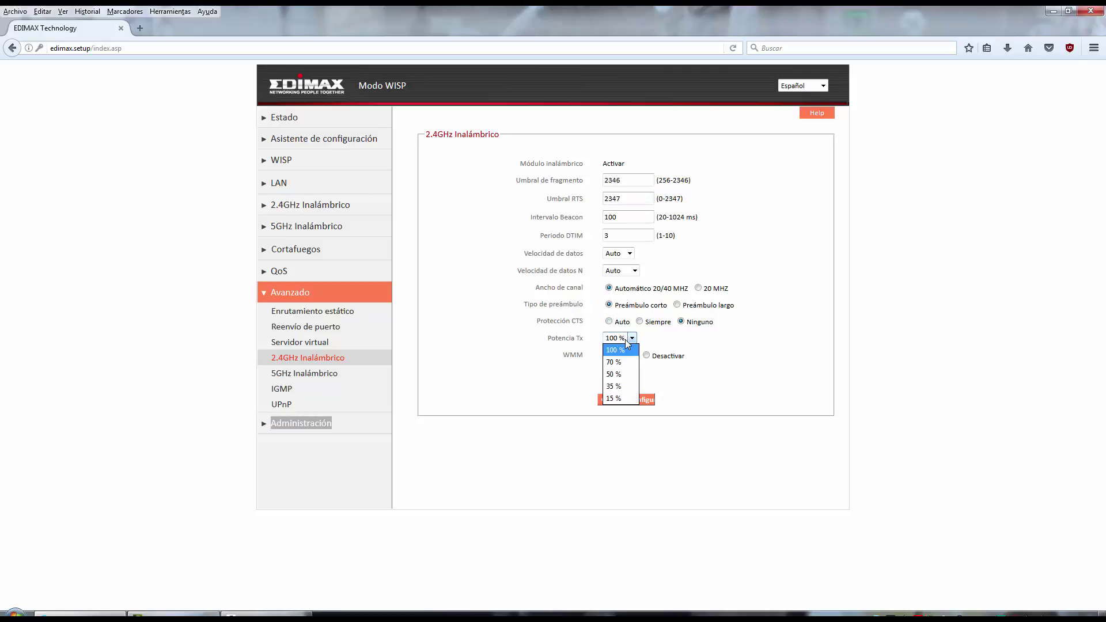
{"action": "left_click", "coordinate": [620, 345]}
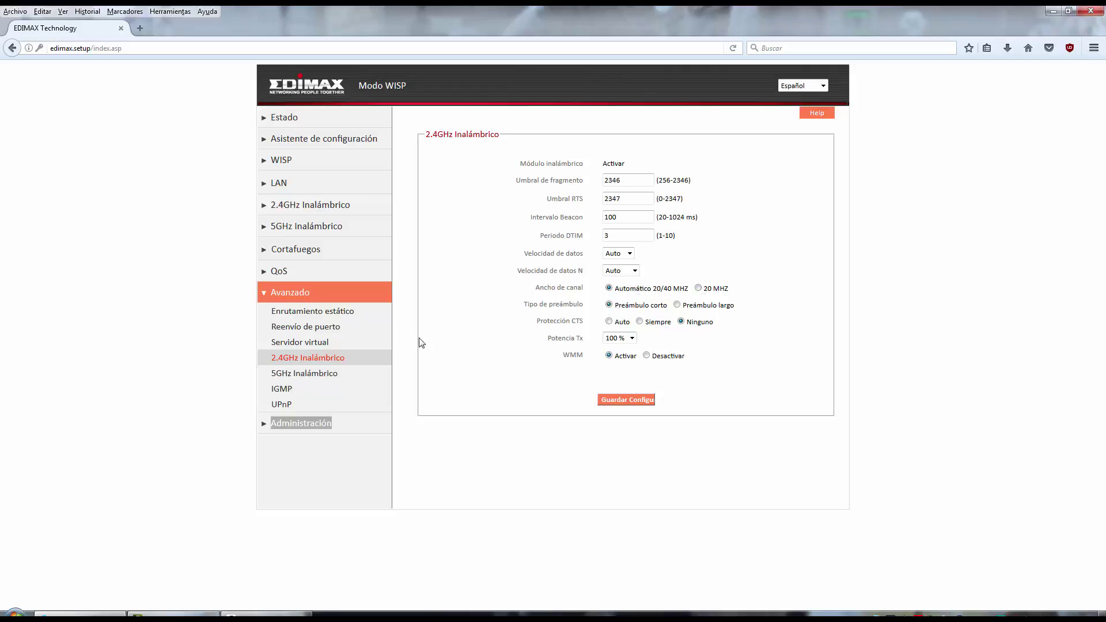
Step: Review the advanced 5 GHz wireless settings, plus the IGMP and UPnP pages
{"action": "left_click", "coordinate": [323, 376]}
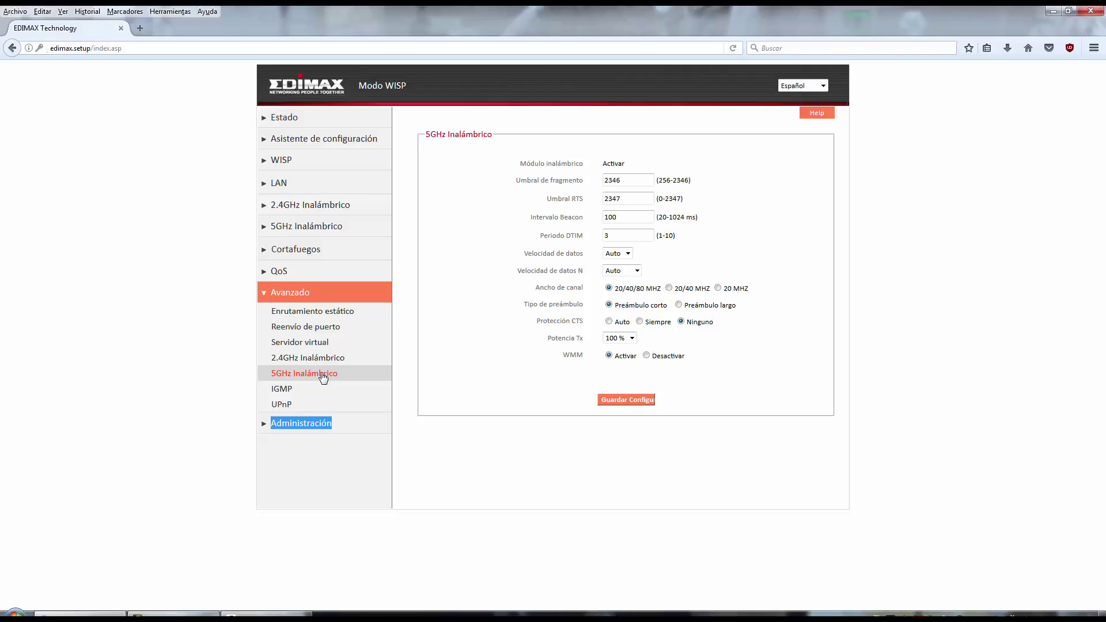
{"action": "left_click", "coordinate": [286, 390]}
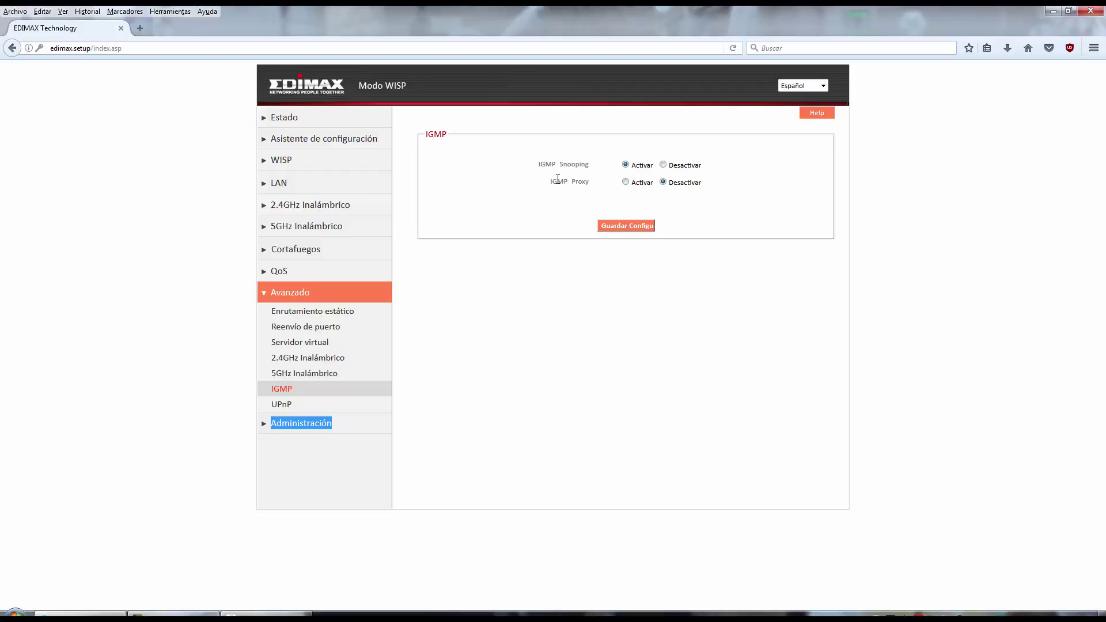
{"action": "left_click", "coordinate": [285, 406]}
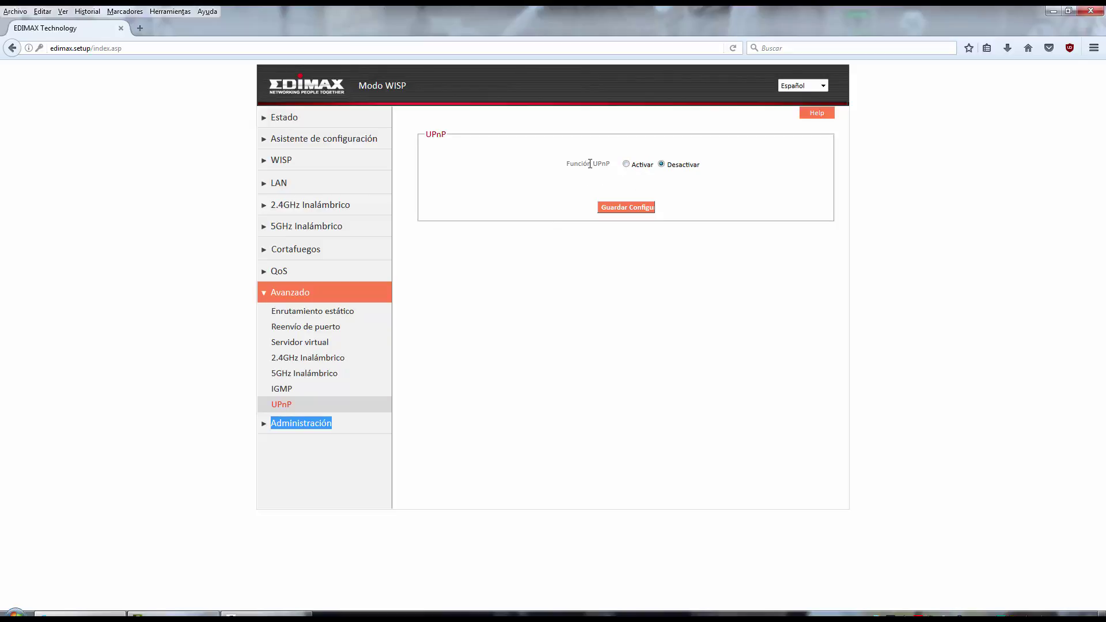
Step: Review the administration pages for time zone, password and remote access
{"action": "left_click", "coordinate": [299, 426]}
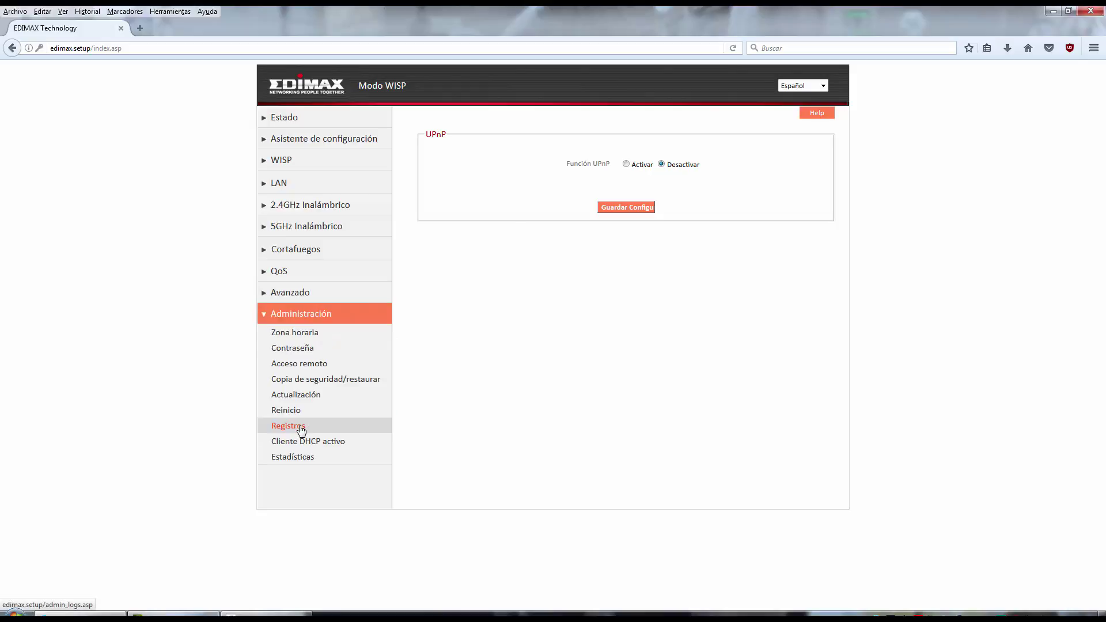
{"action": "left_click", "coordinate": [304, 337]}
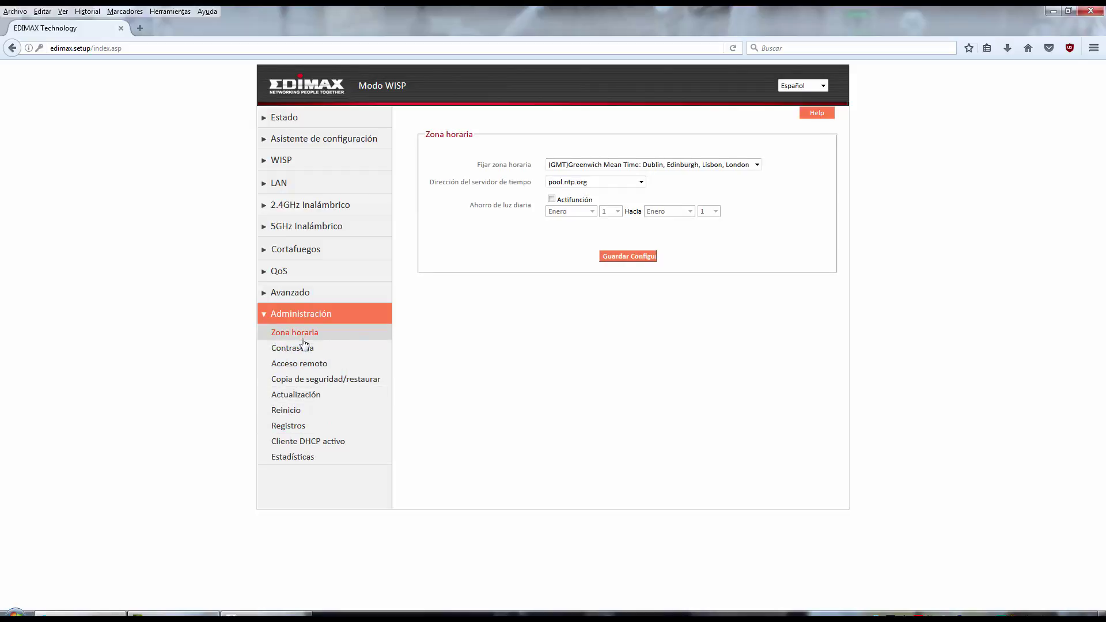
{"action": "left_click", "coordinate": [305, 349]}
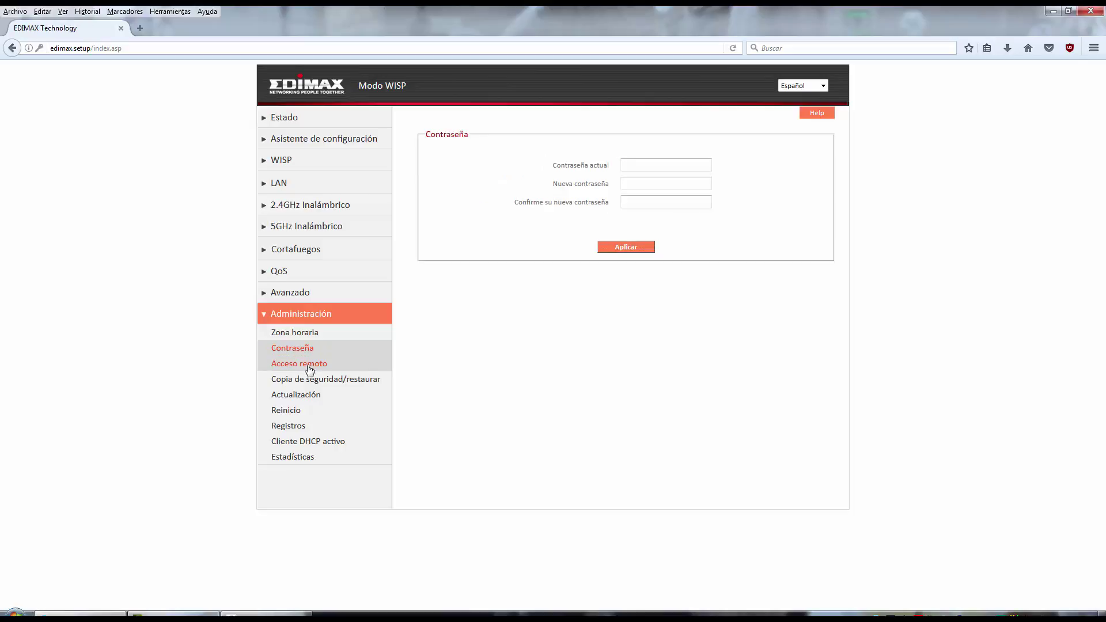
{"action": "left_click", "coordinate": [309, 363]}
Step: Review the backup/restore, firmware update and restart pages of the administration section
{"action": "left_click", "coordinate": [308, 383]}
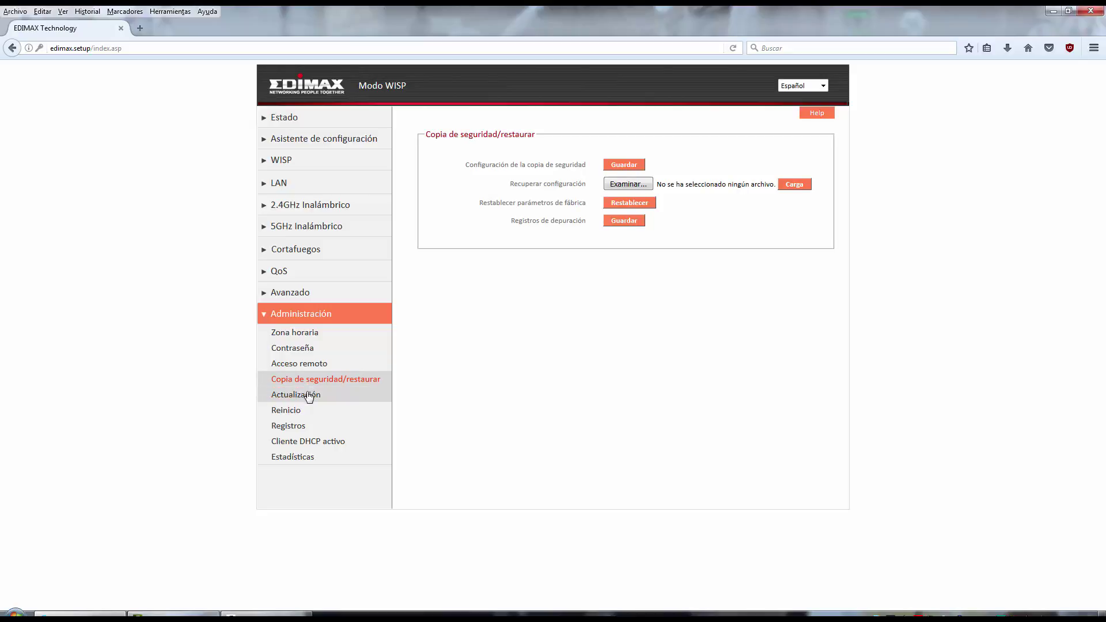
{"action": "left_click", "coordinate": [310, 396]}
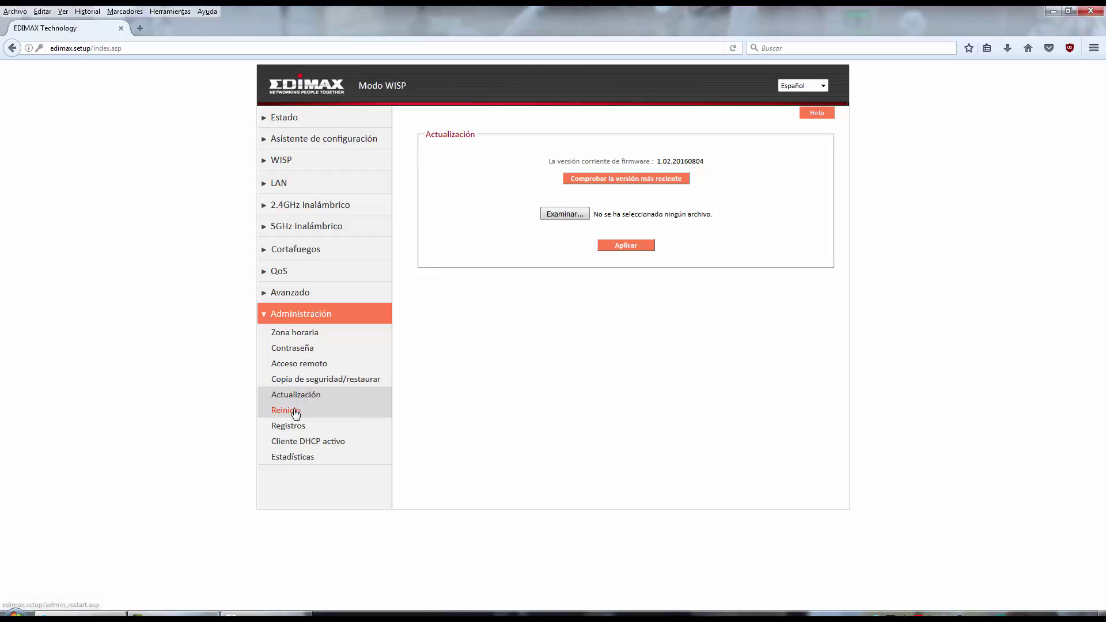
{"action": "left_click", "coordinate": [294, 410]}
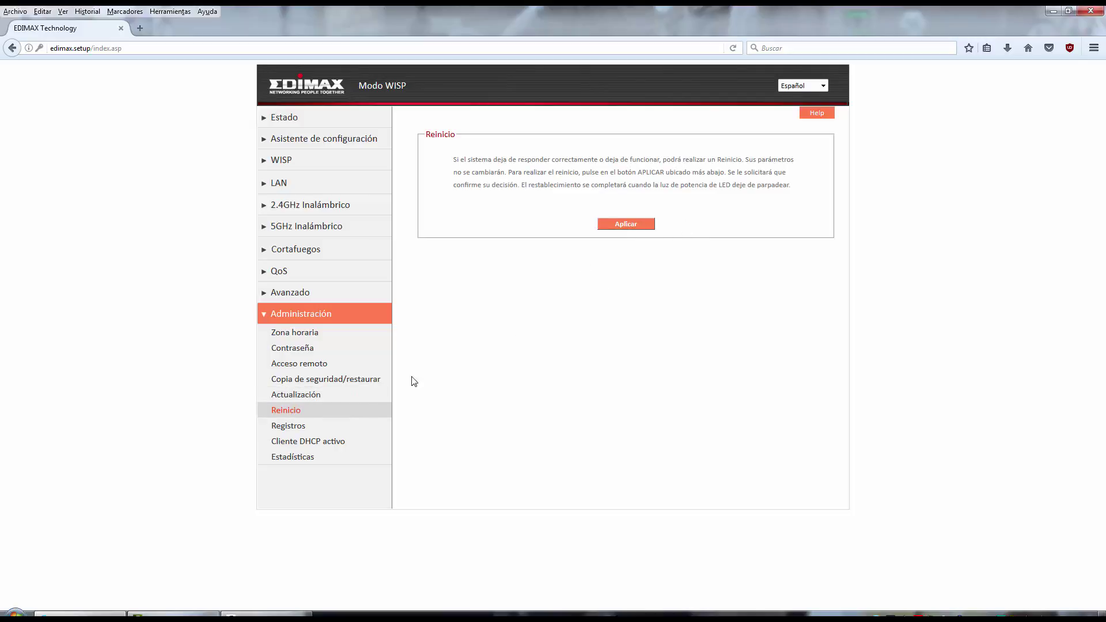
Step: Examine the router's system log and security log, ending back on Registro de sistema
{"action": "left_click", "coordinate": [304, 426]}
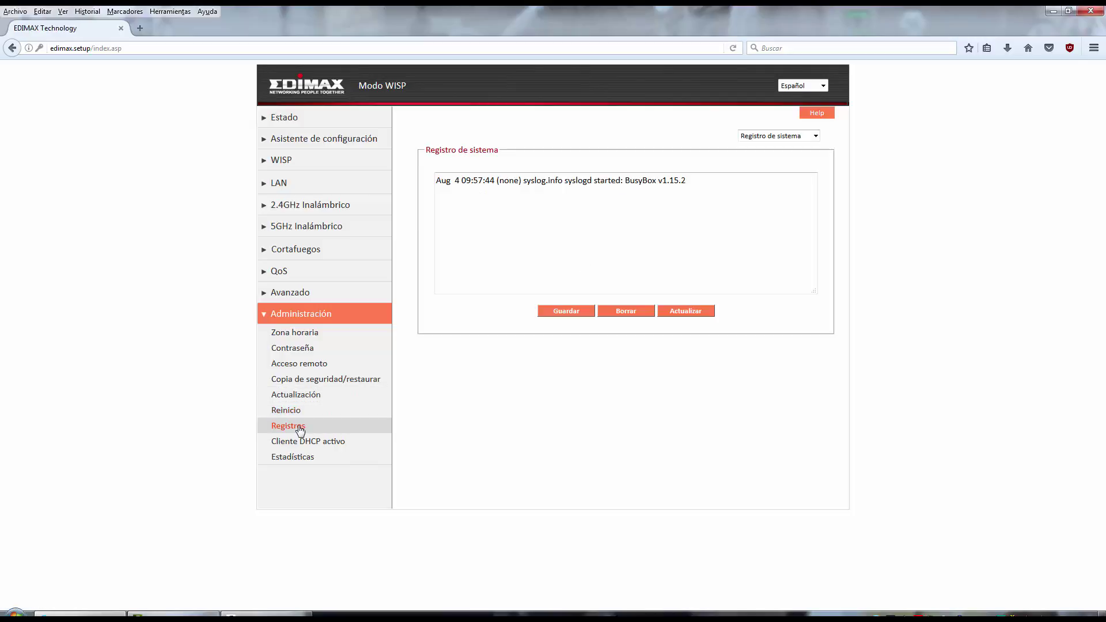
{"action": "left_click", "coordinate": [778, 137]}
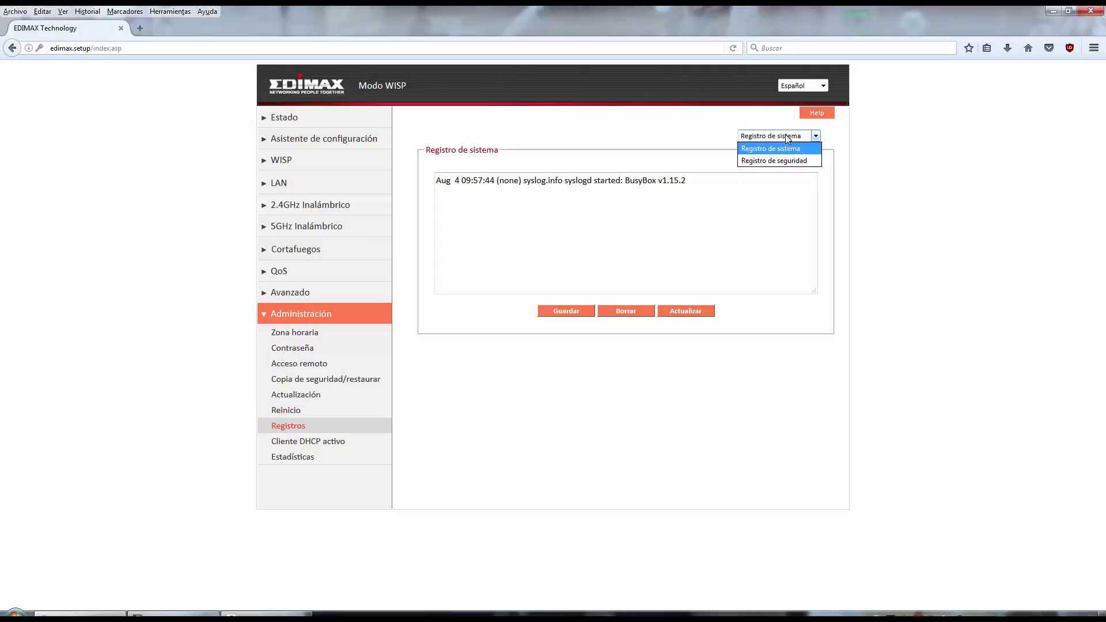
{"action": "left_click", "coordinate": [775, 162]}
{"action": "left_click", "coordinate": [786, 136]}
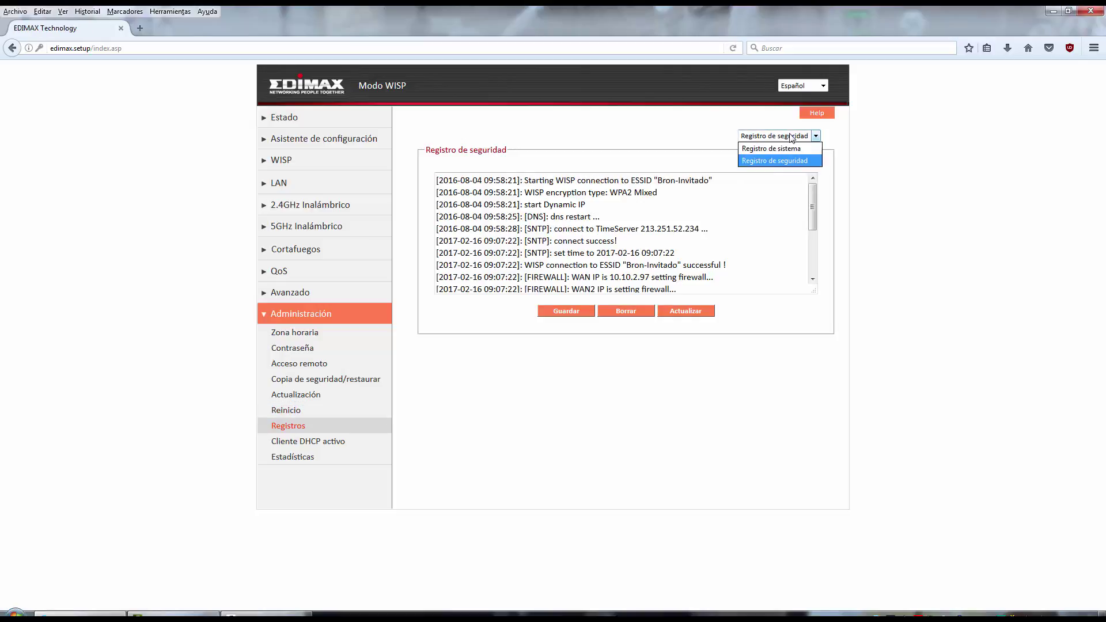
{"action": "left_click", "coordinate": [791, 151]}
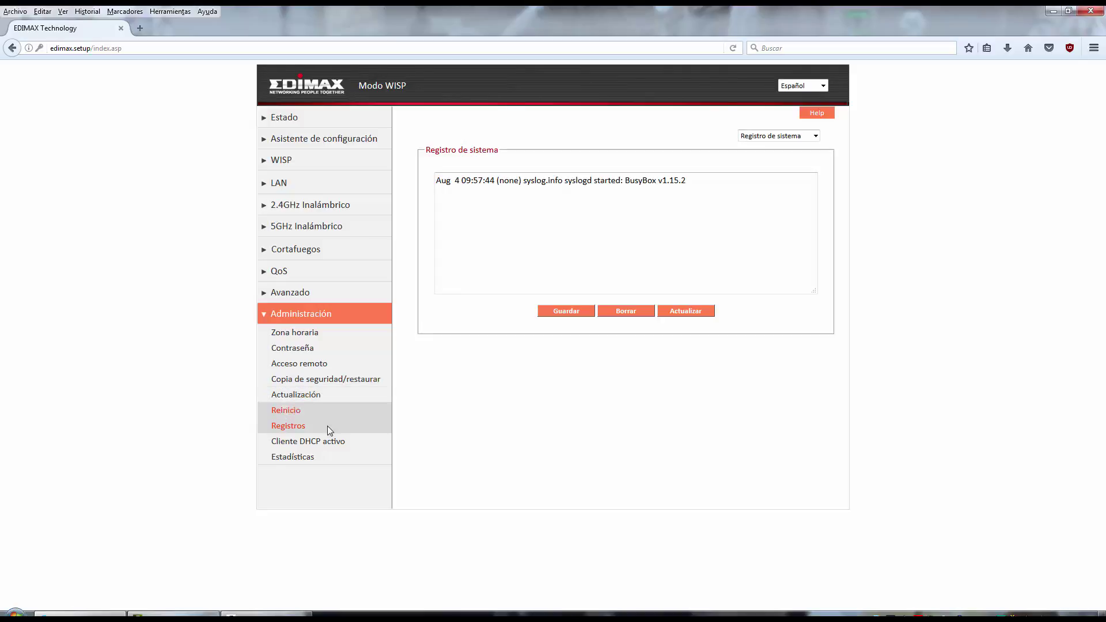
Step: Check the active DHCP clients and the packet statistics per interface, and return to the Estado page
{"action": "left_click", "coordinate": [316, 442]}
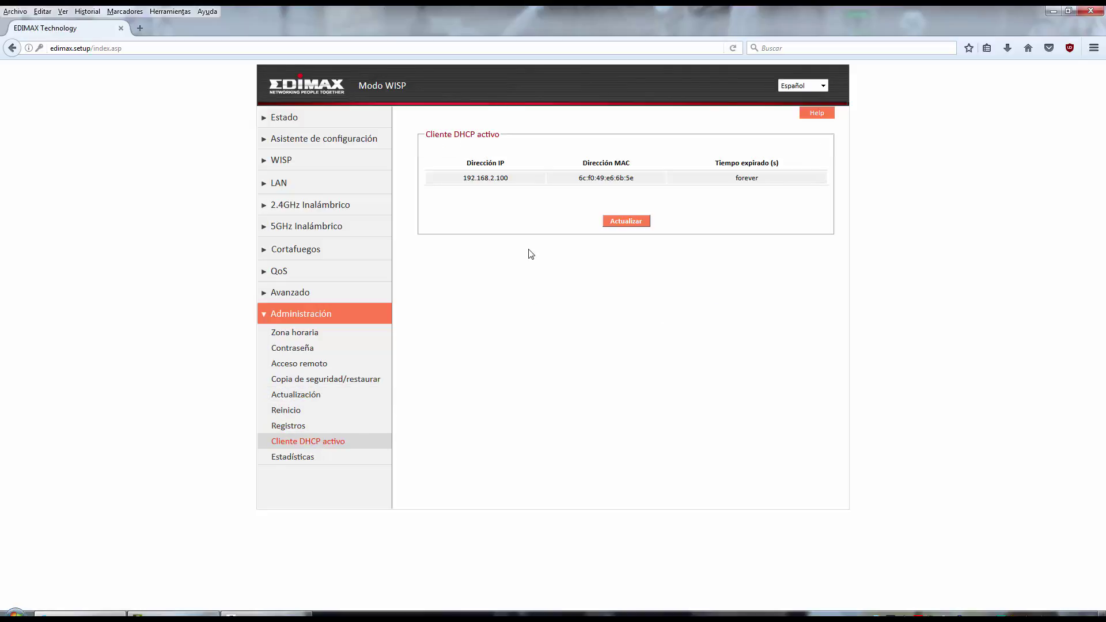
{"action": "left_click", "coordinate": [306, 458]}
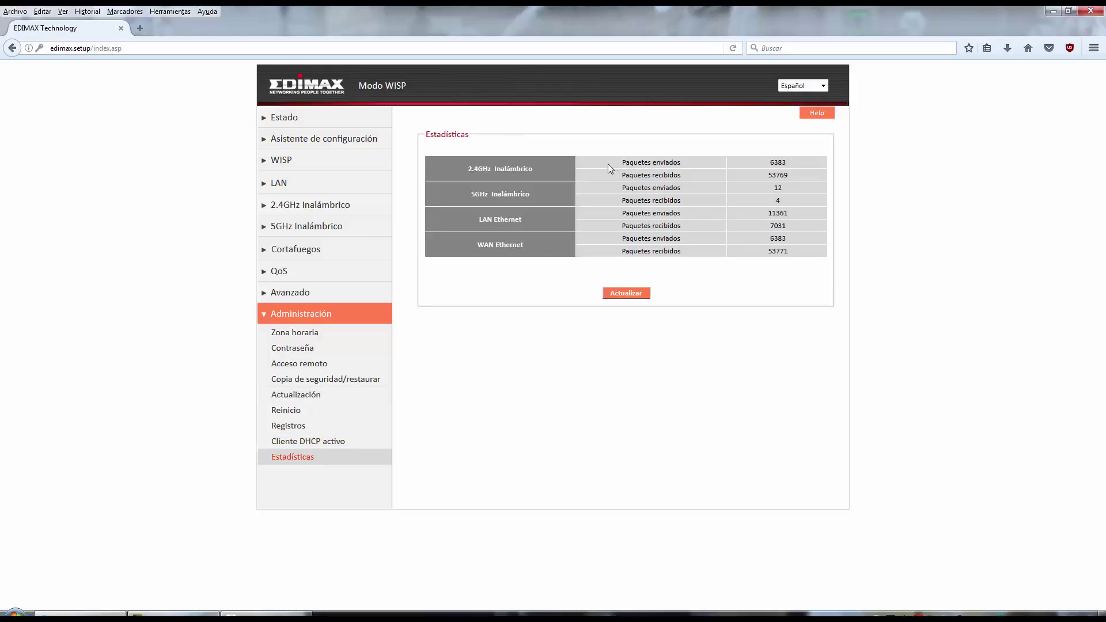
{"action": "left_click_drag", "start_coordinate": [458, 167], "coordinate": [714, 187]}
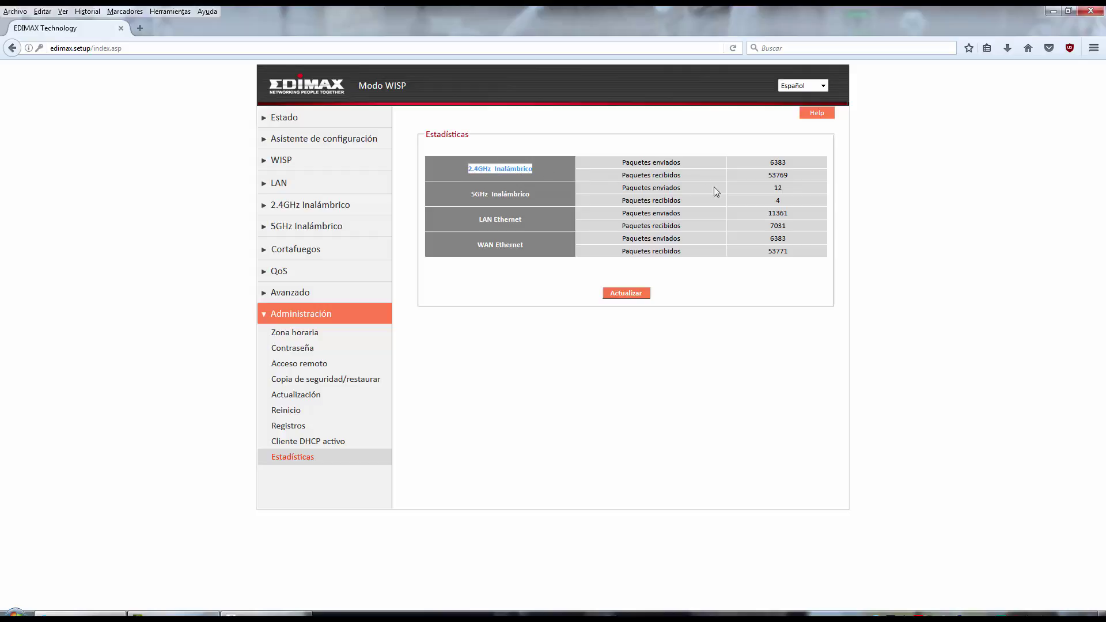
{"action": "left_click", "coordinate": [784, 234]}
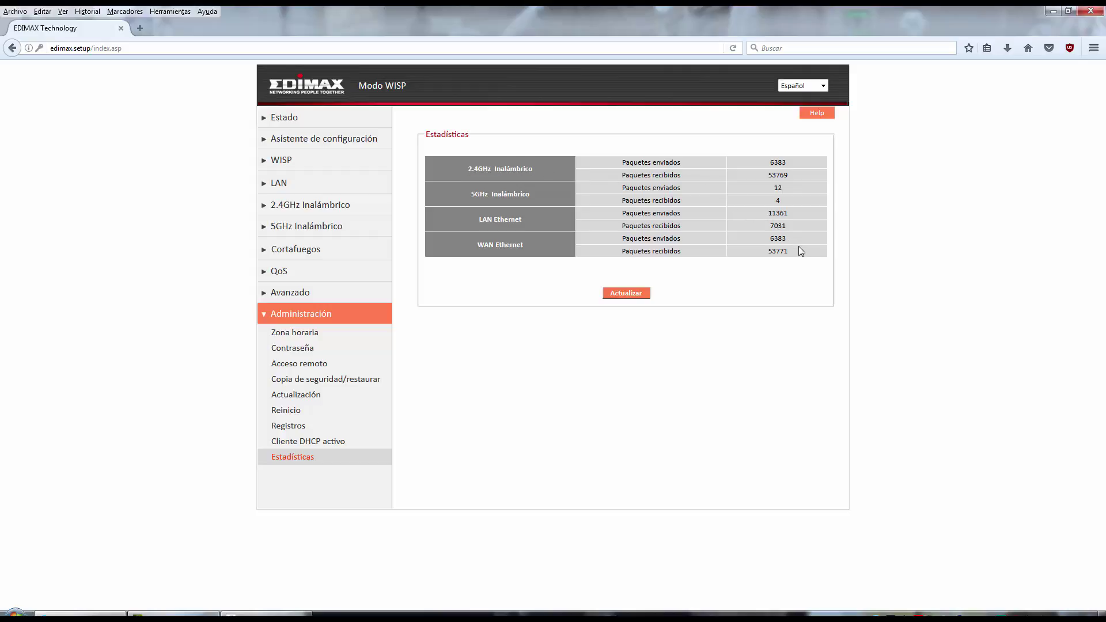
{"action": "left_click", "coordinate": [291, 122]}
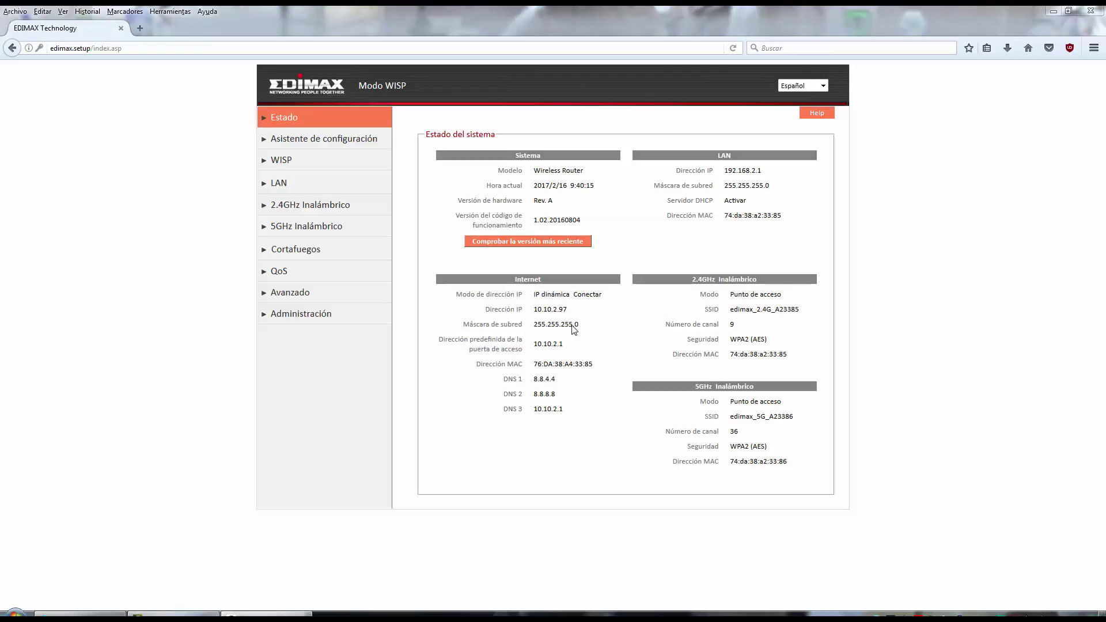